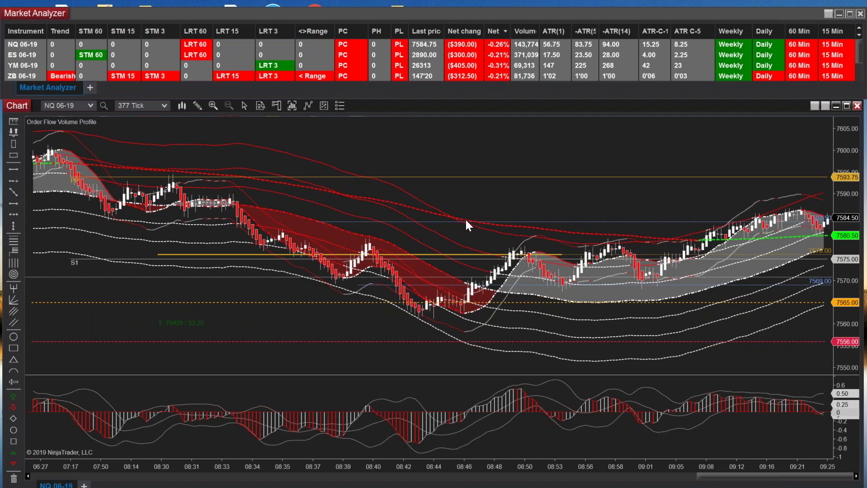
Open the price channel indicator's properties and check slow channel offset multipliers 1 to 3
{"action": "left_click", "coordinate": [315, 161]}
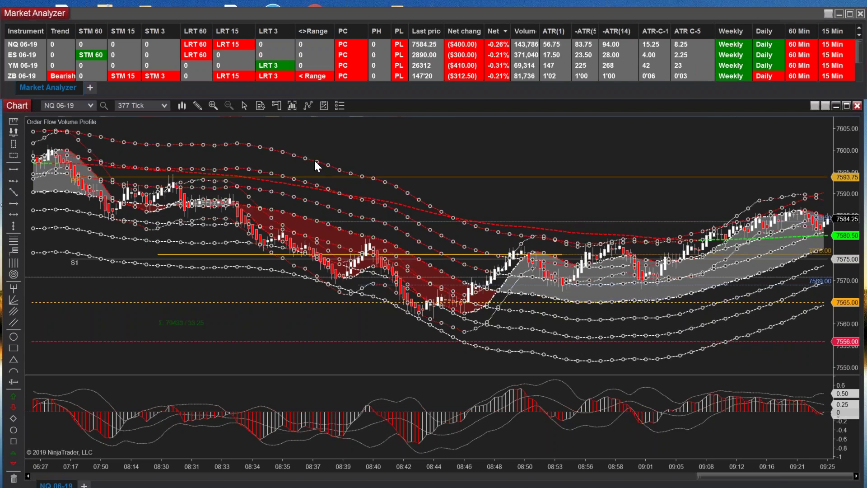
{"action": "right_click", "coordinate": [315, 161]}
{"action": "left_click", "coordinate": [340, 217]}
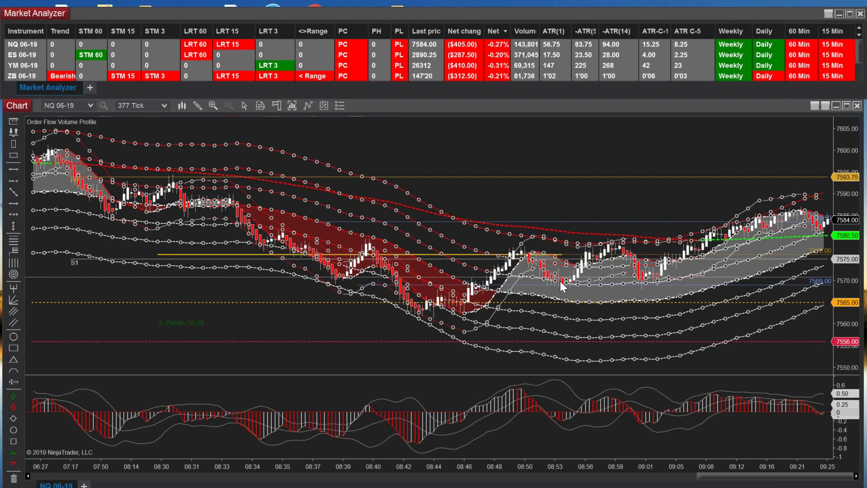
{"action": "left_click_drag", "start_coordinate": [583, 199], "coordinate": [582, 220]}
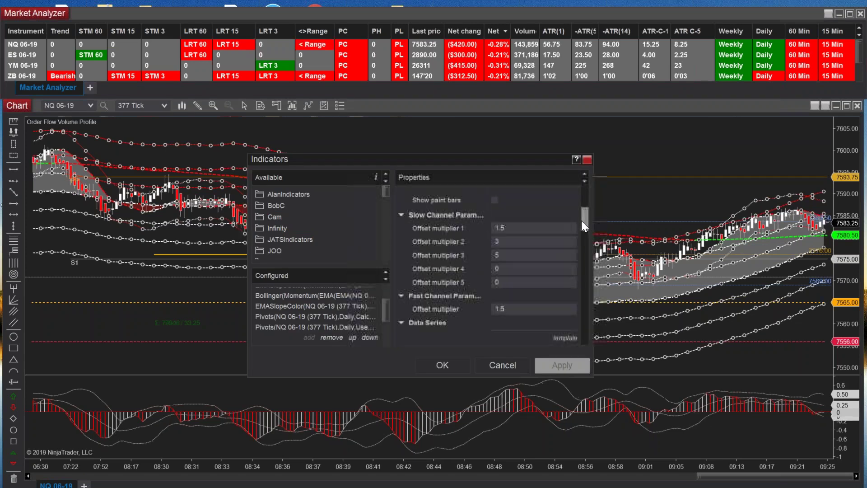
{"action": "left_click", "coordinate": [519, 229]}
{"action": "left_click", "coordinate": [521, 239]}
{"action": "left_click", "coordinate": [513, 256]}
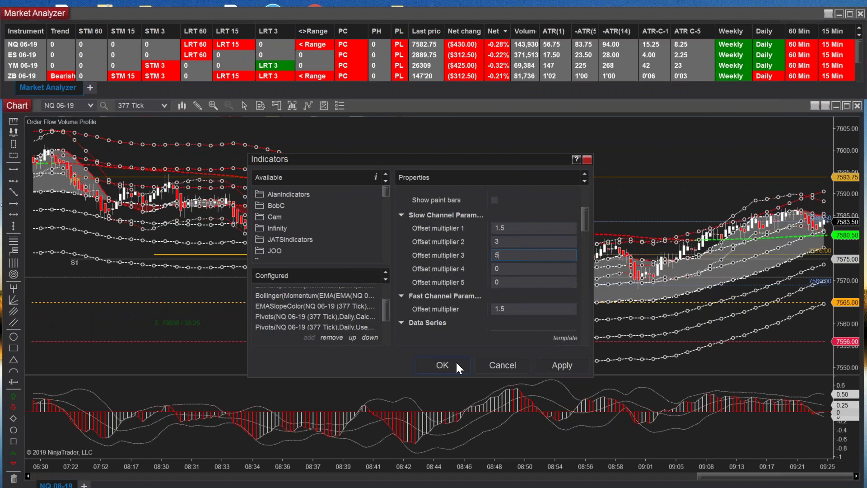
{"action": "left_click", "coordinate": [443, 366]}
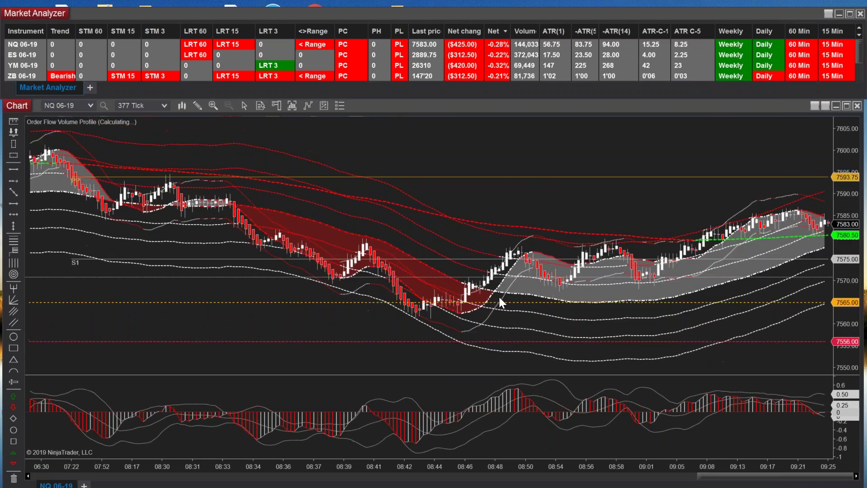
Look back at the earlier session's bars from 09:12 to 11:25 and return to the latest bars
{"action": "left_click_drag", "start_coordinate": [722, 477], "coordinate": [365, 462]}
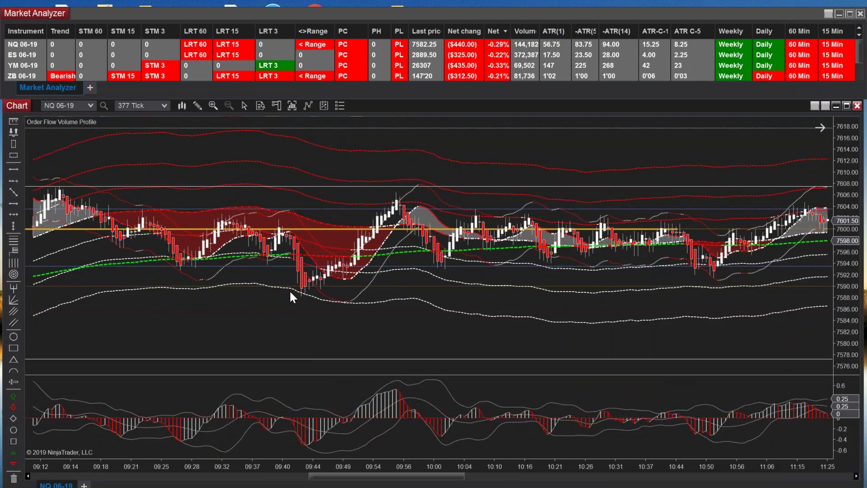
{"action": "left_click_drag", "start_coordinate": [452, 473], "coordinate": [863, 477]}
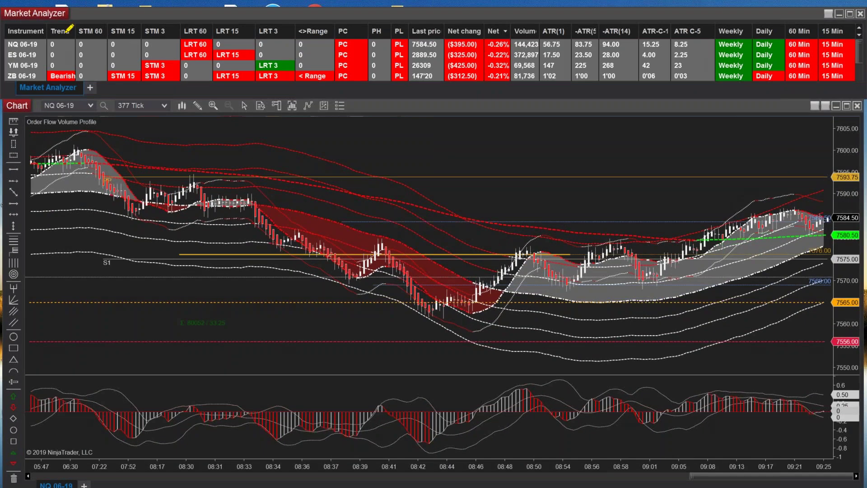
Highlight the NQ 06-19 signal row, the channel turn after 08:48 and the 7556.00 level, and clear the marks
{"action": "left_click_drag", "start_coordinate": [51, 43], "coordinate": [384, 44]}
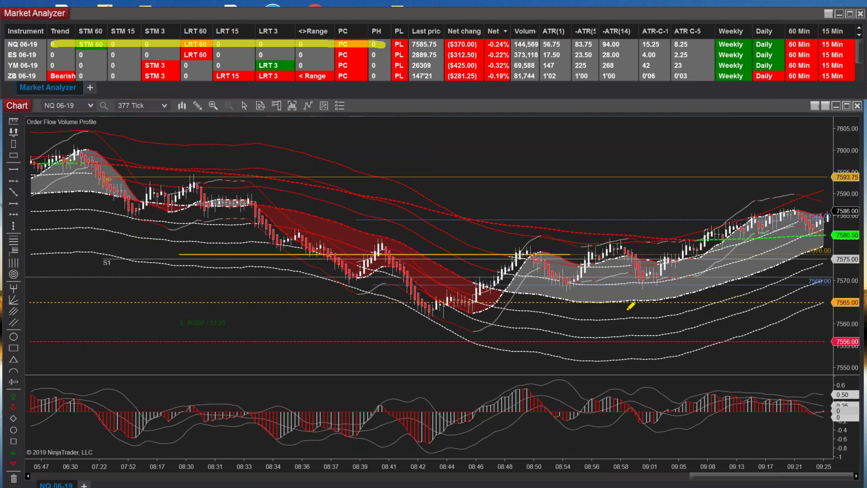
{"action": "mouse_move", "coordinate": [507, 303]}
{"action": "left_mouse_down"}
{"action": "mouse_move", "coordinate": [545, 244]}
{"action": "mouse_move", "coordinate": [691, 286]}
{"action": "left_mouse_up"}
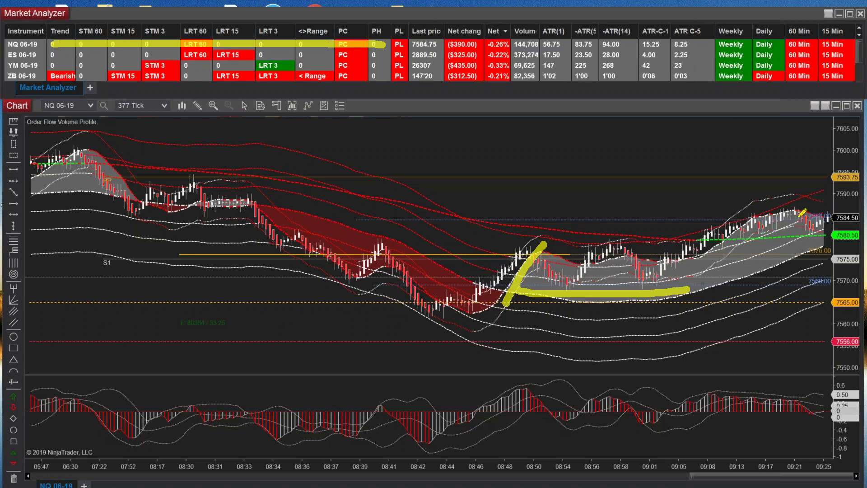
{"action": "left_click_drag", "start_coordinate": [832, 342], "coordinate": [763, 342]}
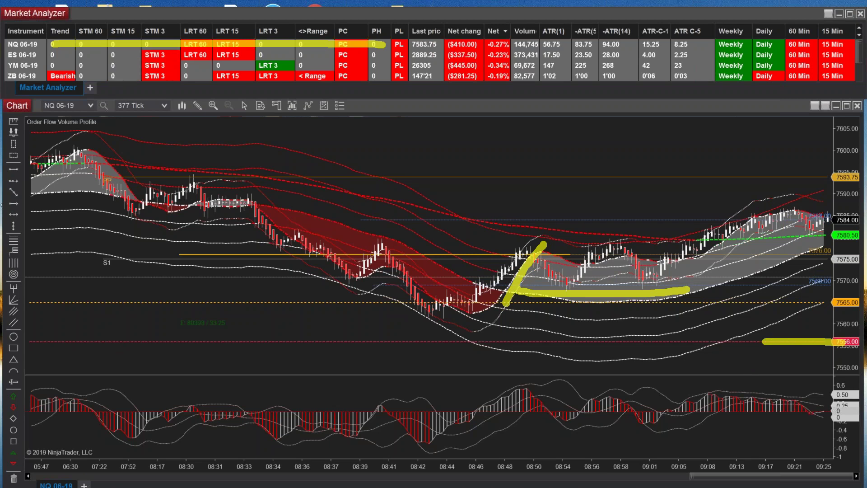
{"action": "key", "text": "e"}
Draw an upward arrow from the latest bars past 7593.75, underline the STM 60 to LRT 15 headings, and clear the marks
{"action": "mouse_move", "coordinate": [818, 233]}
{"action": "left_mouse_down"}
{"action": "mouse_move", "coordinate": [838, 159]}
{"action": "mouse_move", "coordinate": [863, 193]}
{"action": "left_mouse_up"}
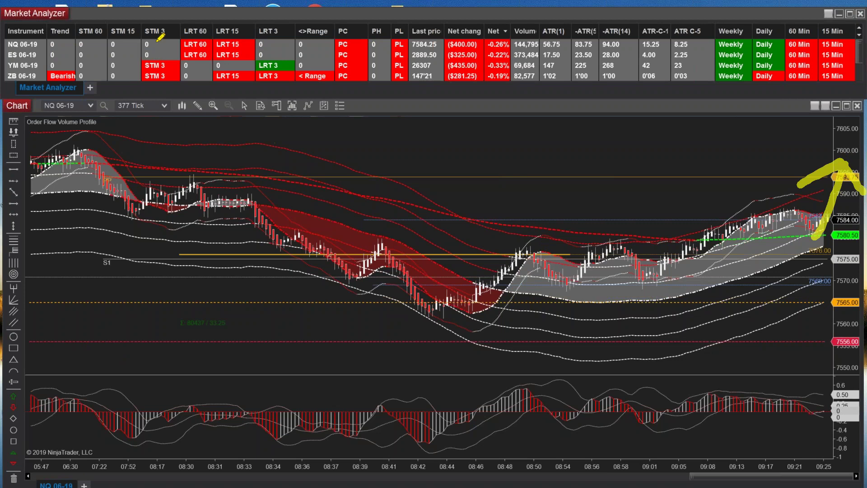
{"action": "left_click_drag", "start_coordinate": [68, 42], "coordinate": [238, 40]}
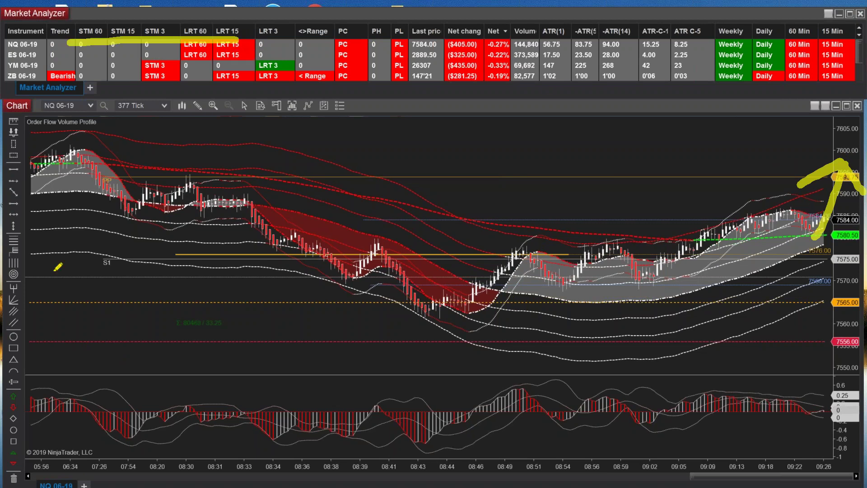
{"action": "key", "text": "Escape"}
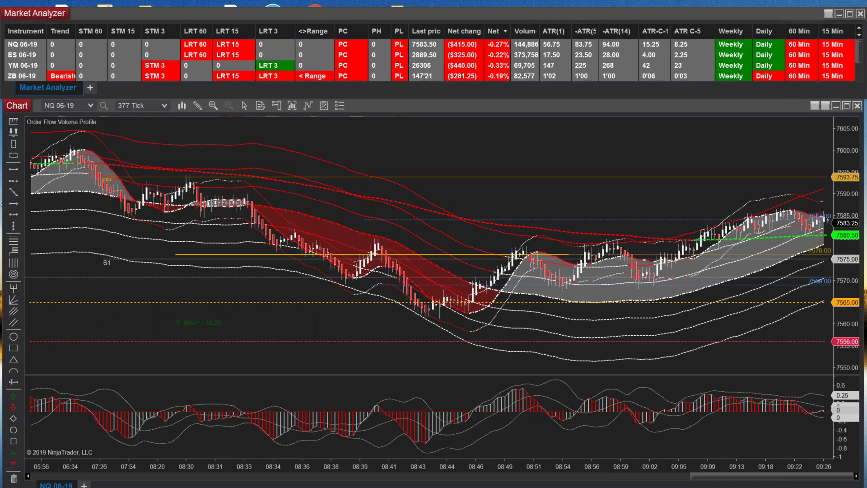
Highlight the volume profile levels near 7584, 7576 and 7569 beside the latest bars, and clear the marks
{"action": "left_click", "coordinate": [603, 221]}
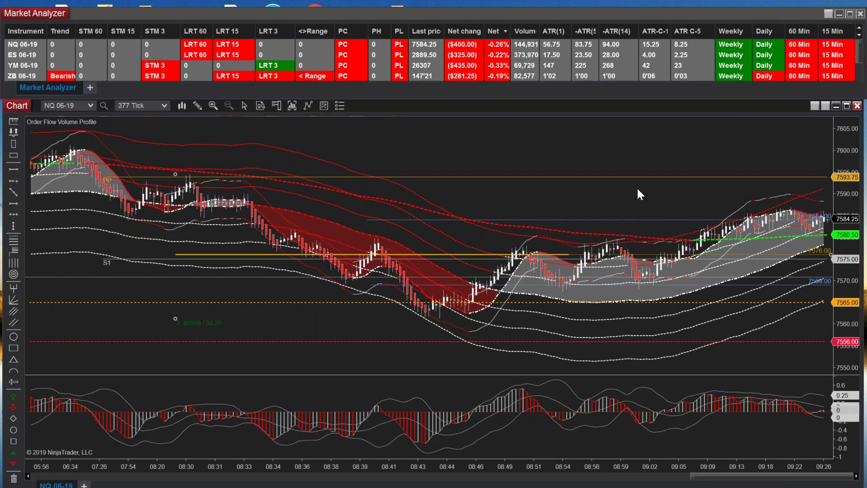
{"action": "left_click_drag", "start_coordinate": [513, 218], "coordinate": [824, 218]}
{"action": "left_click_drag", "start_coordinate": [842, 252], "coordinate": [737, 251]}
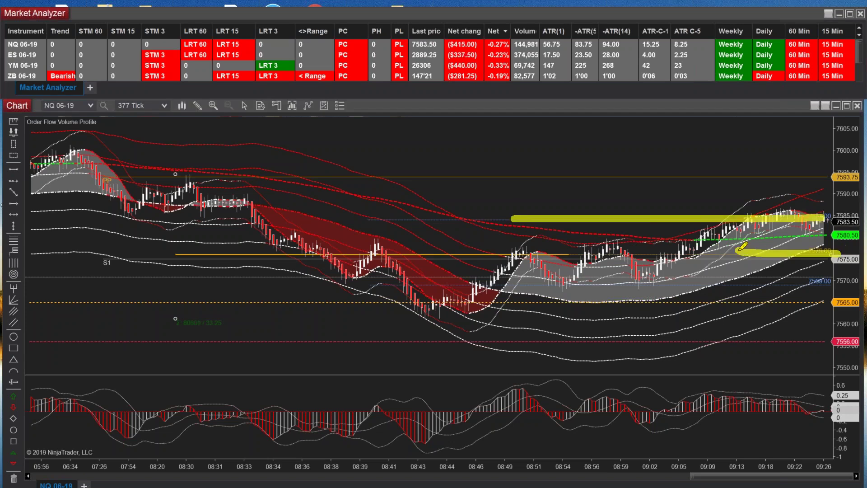
{"action": "left_click_drag", "start_coordinate": [839, 281], "coordinate": [706, 286]}
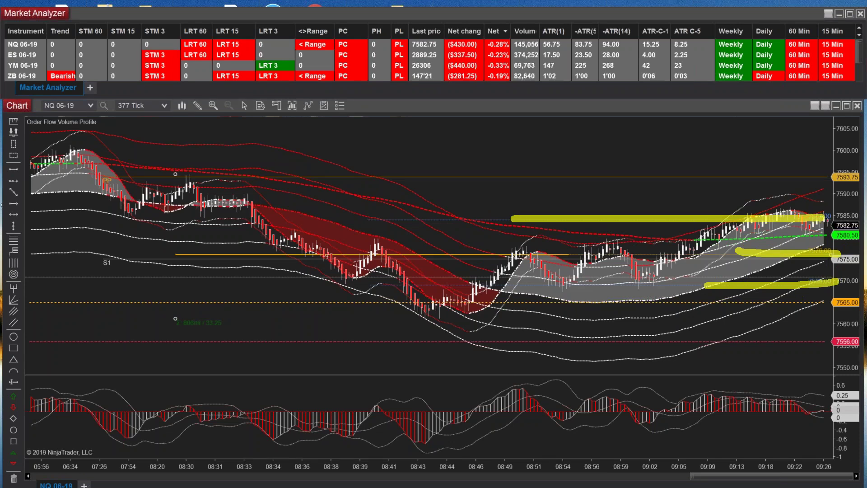
{"action": "key", "text": "e"}
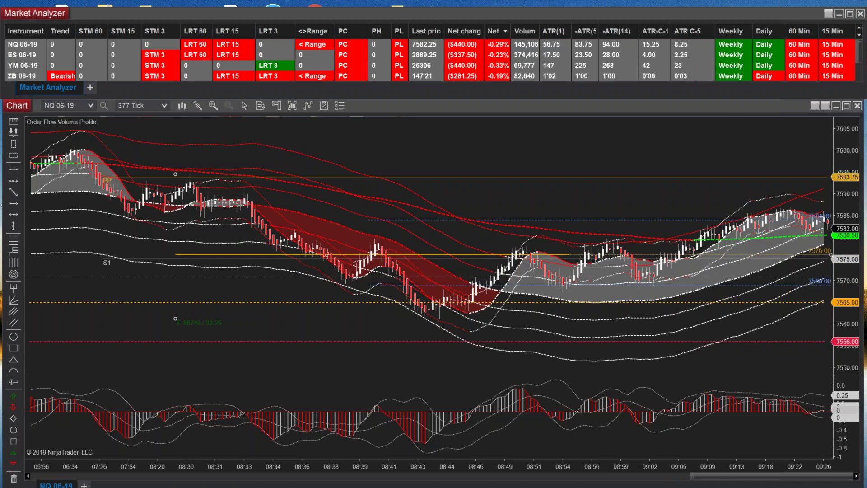
Set the line width of the dashed silver horizontal line near 7593.75 to 3
{"action": "left_click_drag", "start_coordinate": [516, 464], "coordinate": [638, 455]}
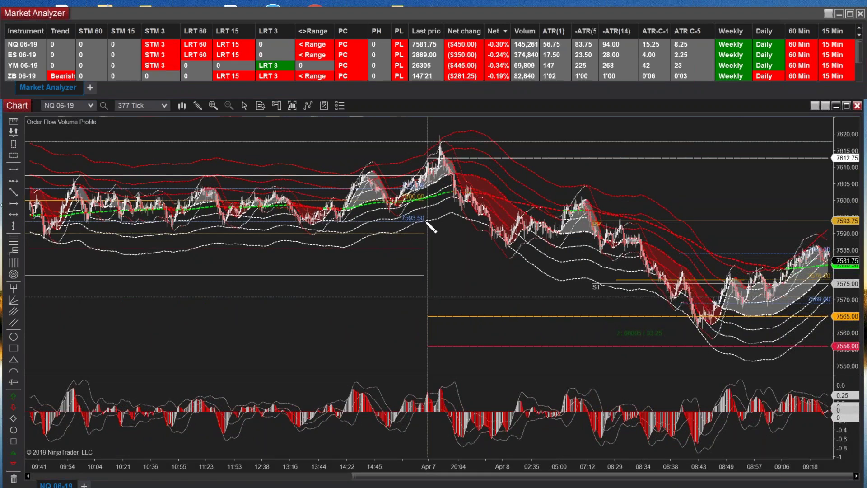
{"action": "right_click", "coordinate": [453, 219]}
{"action": "left_click", "coordinate": [491, 290]}
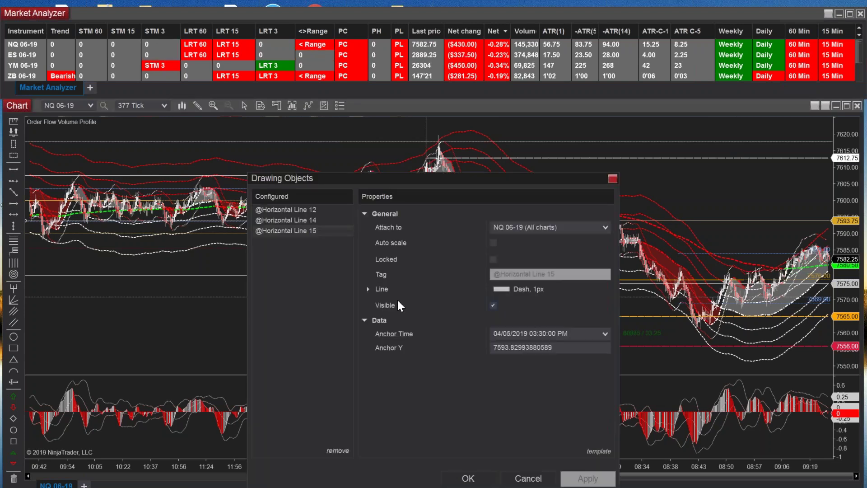
{"action": "left_click", "coordinate": [368, 289]}
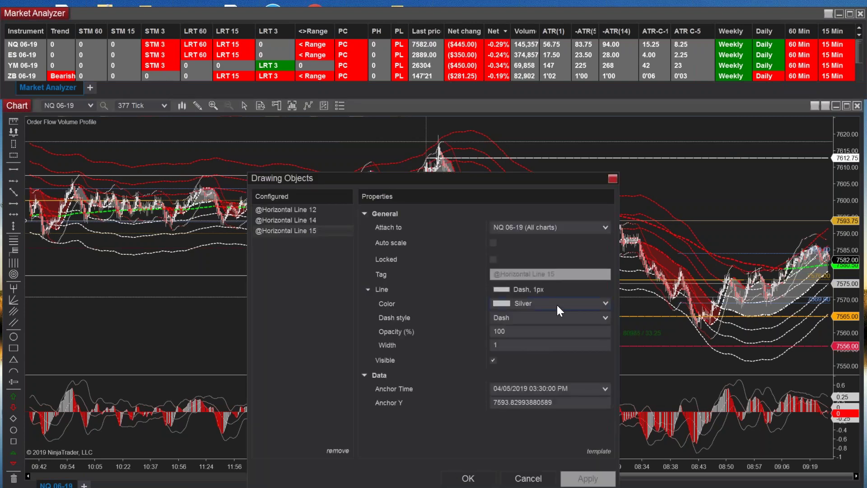
{"action": "left_click", "coordinate": [557, 305]}
{"action": "left_click", "coordinate": [517, 343]}
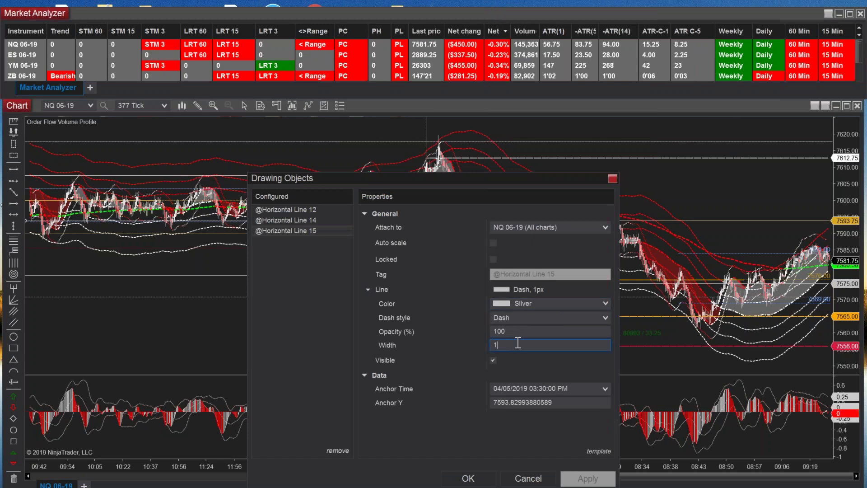
{"action": "key", "text": "ctrl+a"}
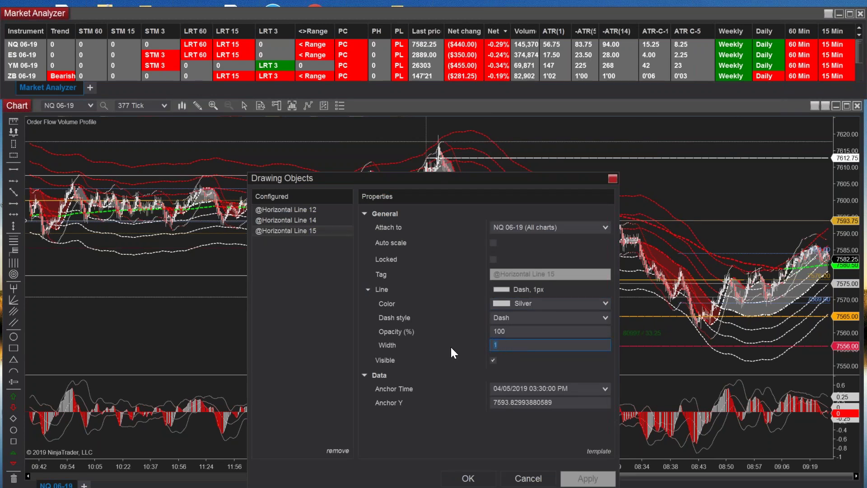
{"action": "type", "text": "3"}
{"action": "left_click", "coordinate": [460, 481]}
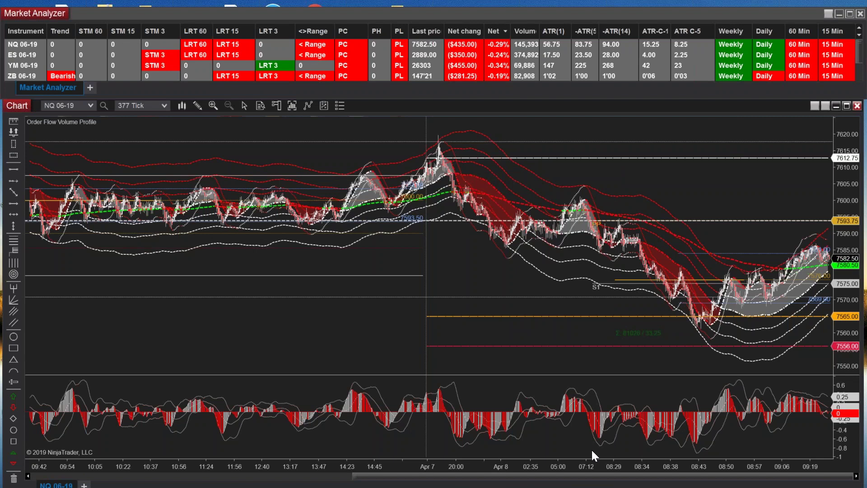
Highlight the rising channel with four roughly parallel upward strokes around the latest bars of the 377 Tick chart
{"action": "left_click_drag", "start_coordinate": [475, 475], "coordinate": [657, 471]}
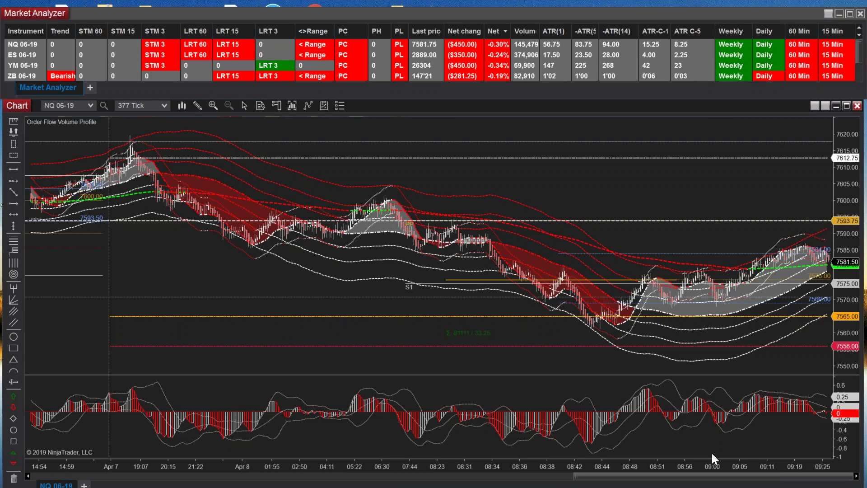
{"action": "left_click_drag", "start_coordinate": [716, 466], "coordinate": [440, 457]}
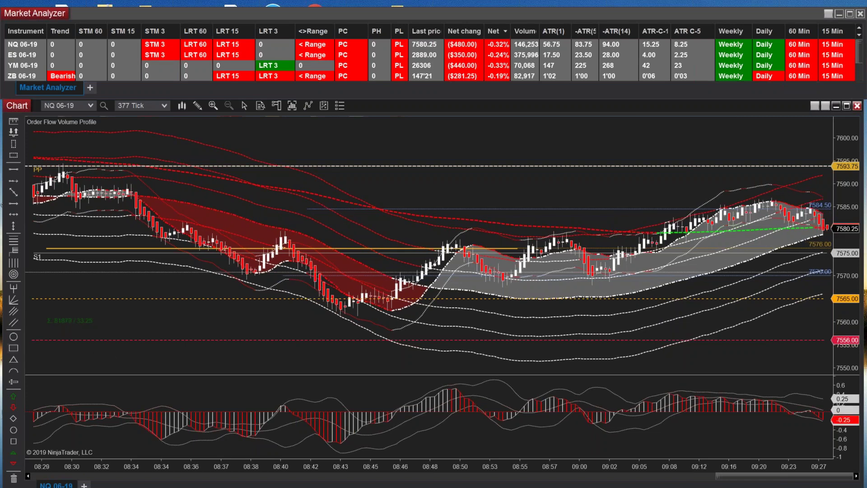
{"action": "left_click_drag", "start_coordinate": [697, 278], "coordinate": [824, 236]}
{"action": "left_click_drag", "start_coordinate": [701, 254], "coordinate": [825, 210]}
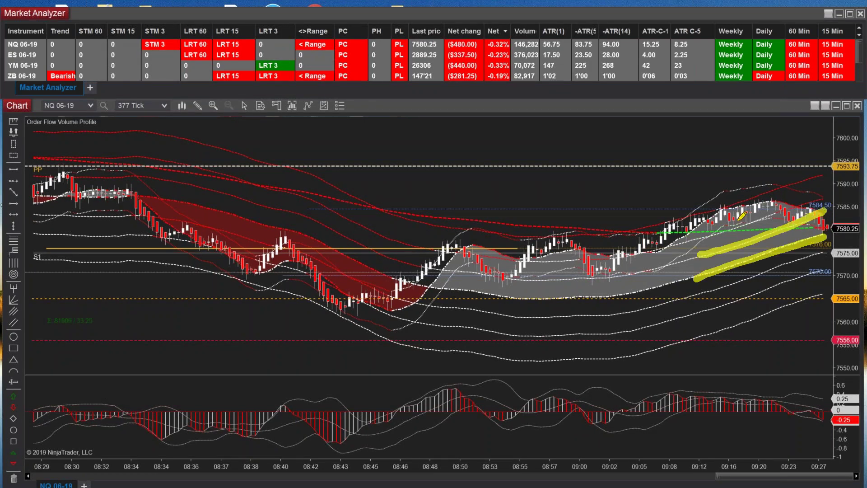
{"action": "left_click_drag", "start_coordinate": [733, 222], "coordinate": [815, 195]}
{"action": "left_click_drag", "start_coordinate": [758, 272], "coordinate": [859, 244]}
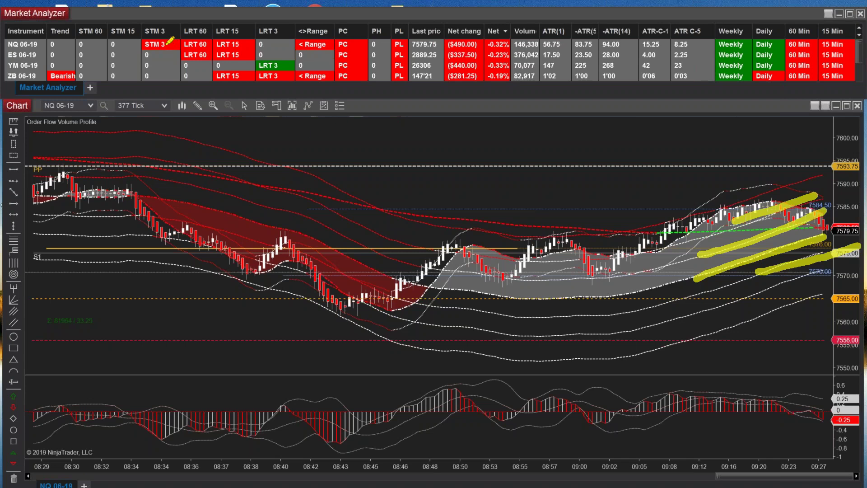
Highlight the NQ 06-19 row from STM 3 to LRT 15 and from the range signal to the last price, and clear all marks
{"action": "left_click_drag", "start_coordinate": [145, 44], "coordinate": [240, 34]}
{"action": "left_click_drag", "start_coordinate": [308, 47], "coordinate": [455, 36]}
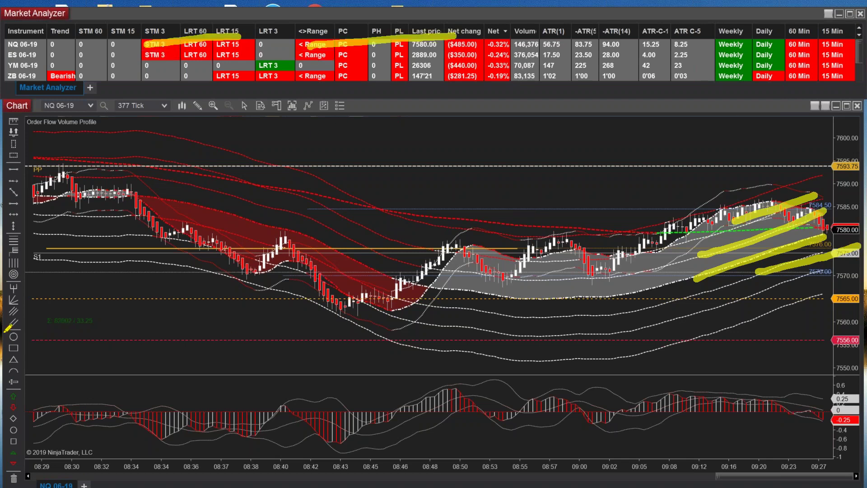
{"action": "key", "text": "Escape"}
Draw an upward arrow from the channel's lower edge to the 7593.75 line, and clear it
{"action": "left_click_drag", "start_coordinate": [824, 235], "coordinate": [802, 197]}
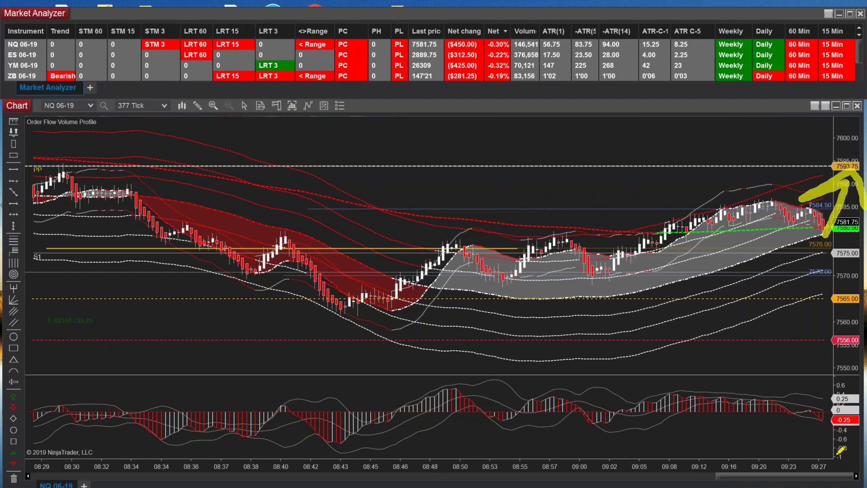
{"action": "key", "text": "Escape"}
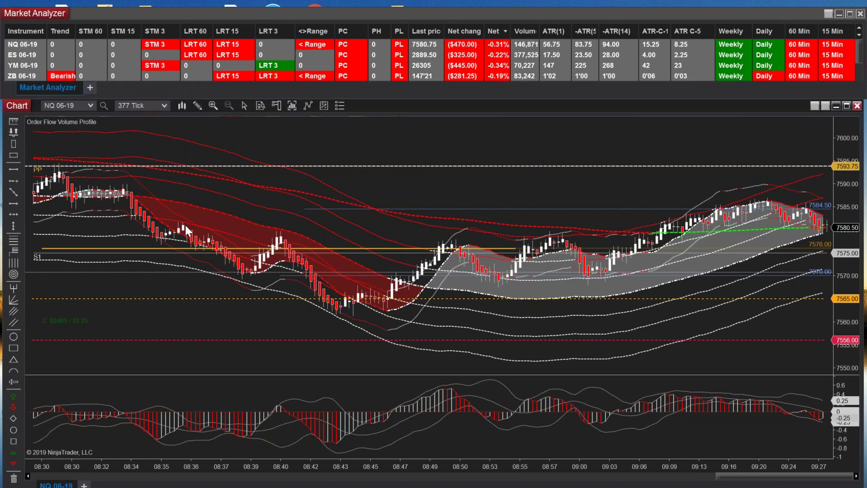
Switch the NQ 06-19 chart interval to 3 Minute
{"action": "left_click", "coordinate": [165, 105]}
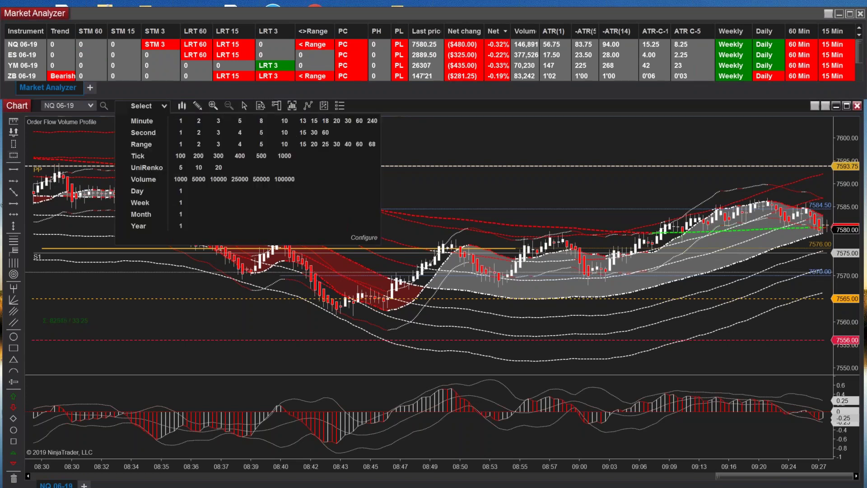
{"action": "left_click", "coordinate": [221, 120]}
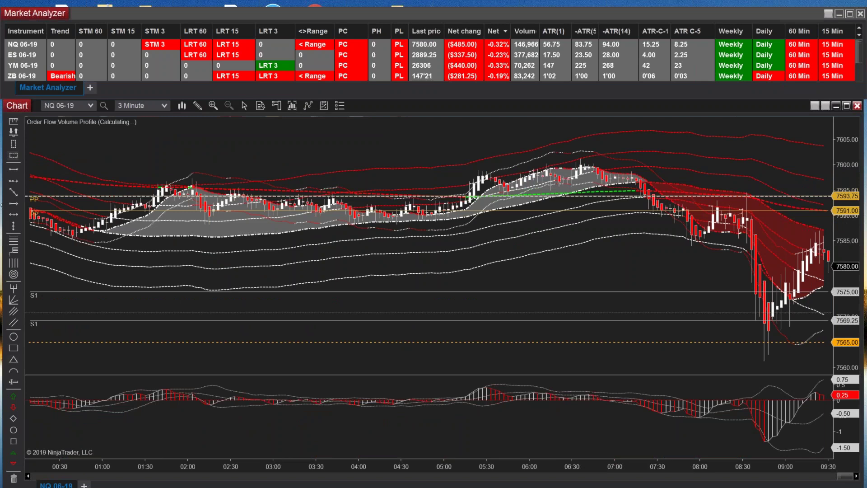
Mark a pullback and upward bounce off the fast channel's lower edge near 7577 at the latest 3-minute bars
{"action": "left_click_drag", "start_coordinate": [800, 300], "coordinate": [860, 261]}
{"action": "mouse_move", "coordinate": [806, 226]}
{"action": "left_mouse_down"}
{"action": "mouse_move", "coordinate": [865, 240]}
{"action": "mouse_move", "coordinate": [845, 271]}
{"action": "mouse_move", "coordinate": [827, 251]}
{"action": "mouse_move", "coordinate": [842, 240]}
{"action": "mouse_move", "coordinate": [847, 261]}
{"action": "left_mouse_up"}
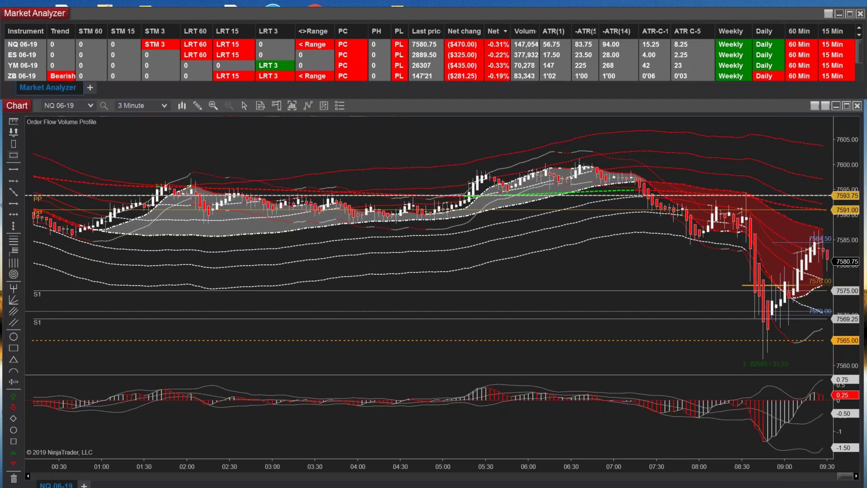
{"action": "mouse_move", "coordinate": [814, 236]}
{"action": "left_mouse_down"}
{"action": "mouse_move", "coordinate": [835, 275]}
{"action": "mouse_move", "coordinate": [860, 232]}
{"action": "left_mouse_up"}
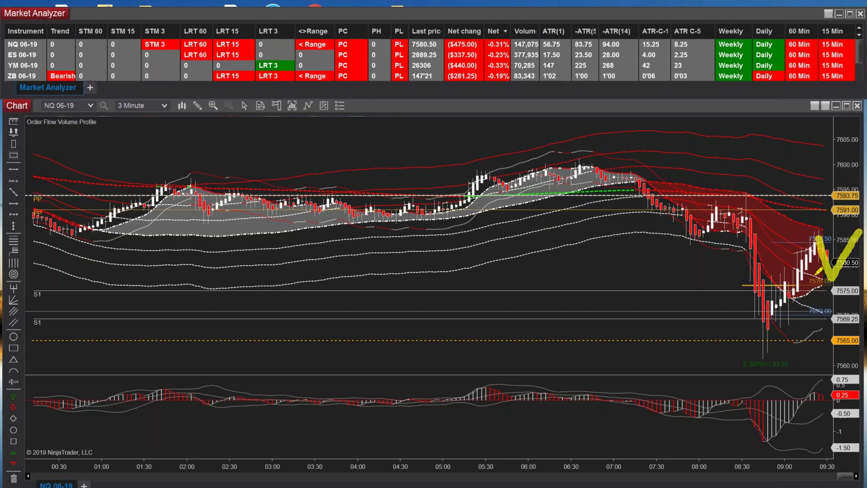
{"action": "left_click_drag", "start_coordinate": [808, 273], "coordinate": [863, 291]}
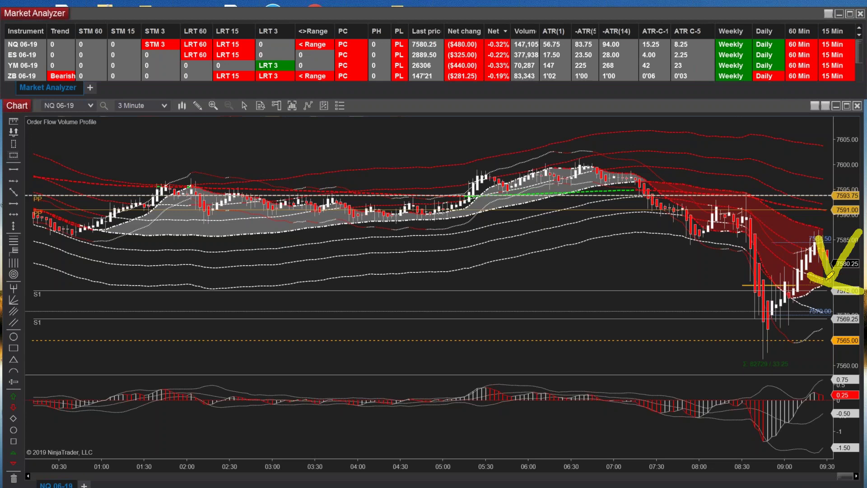
Mark the channel's lower edge near 7577 with an arrow, clear it, and put a dot on that edge at the latest bars
{"action": "left_click_drag", "start_coordinate": [818, 292], "coordinate": [855, 266]}
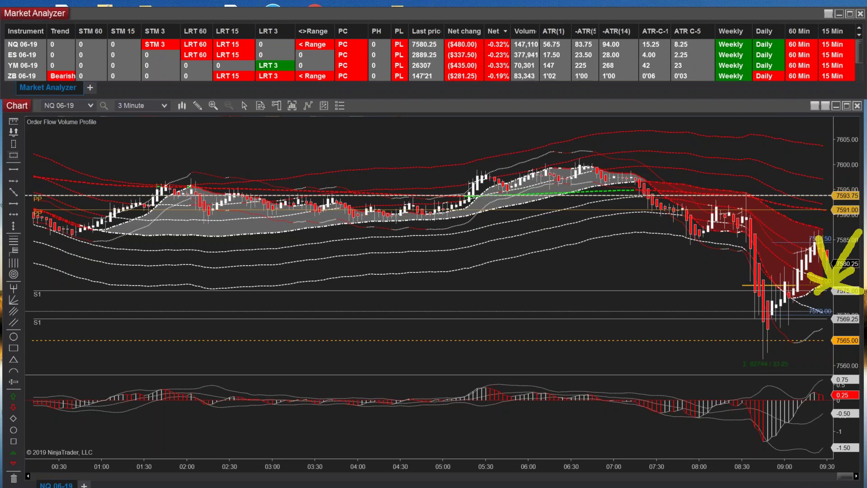
{"action": "key", "text": "e"}
{"action": "left_click", "coordinate": [824, 280]}
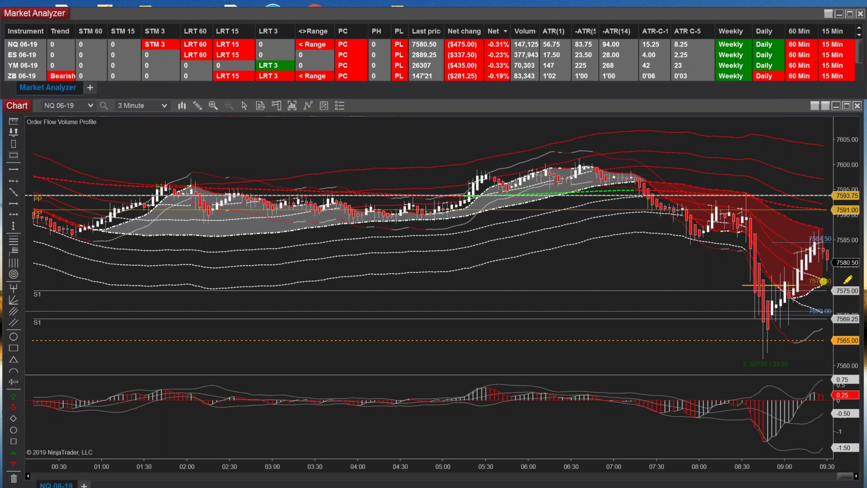
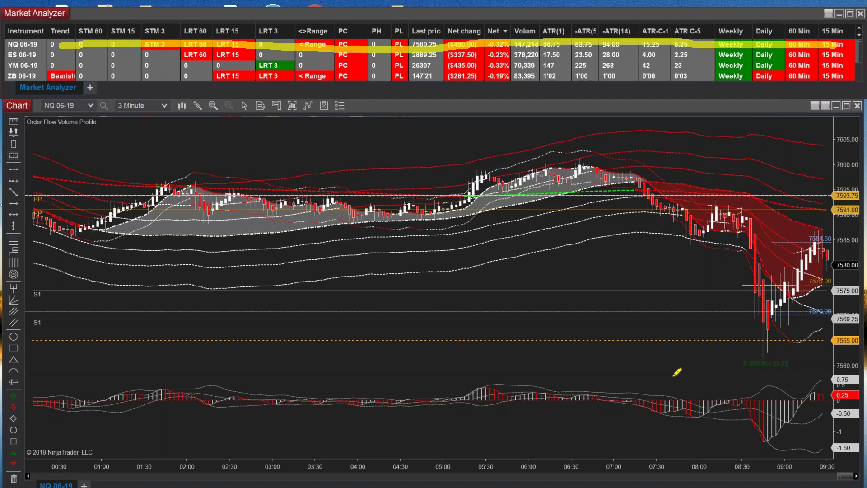
Mark the latest histogram bars in the lower indicator and the drop from the 0.25 toward the -0.50 value, and clear the marks
{"action": "mouse_move", "coordinate": [804, 397]}
{"action": "left_mouse_down"}
{"action": "mouse_move", "coordinate": [850, 391]}
{"action": "mouse_move", "coordinate": [768, 377]}
{"action": "left_mouse_up"}
{"action": "key", "text": "Escape"}
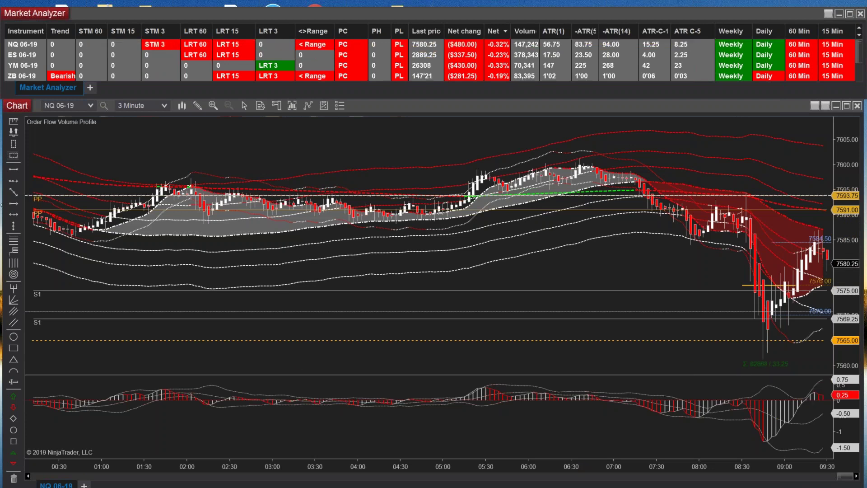
{"action": "mouse_move", "coordinate": [843, 396]}
{"action": "left_mouse_down"}
{"action": "mouse_move", "coordinate": [780, 391]}
{"action": "mouse_move", "coordinate": [843, 414]}
{"action": "left_mouse_up"}
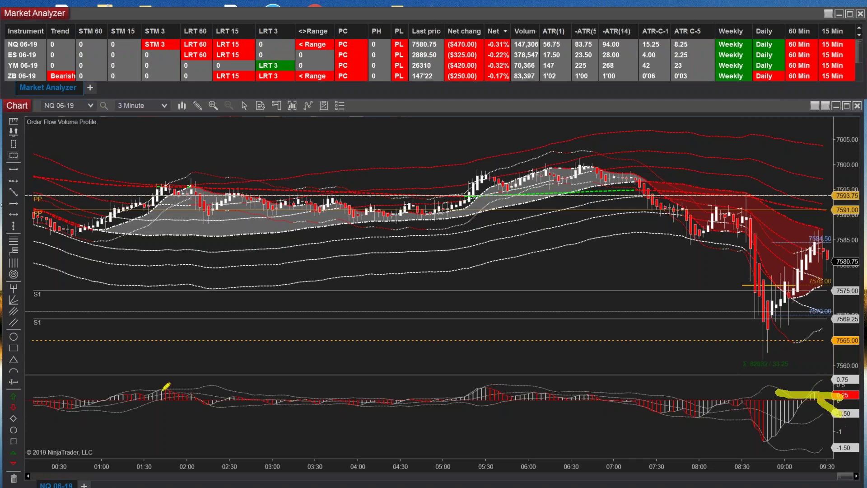
{"action": "key", "text": "Escape"}
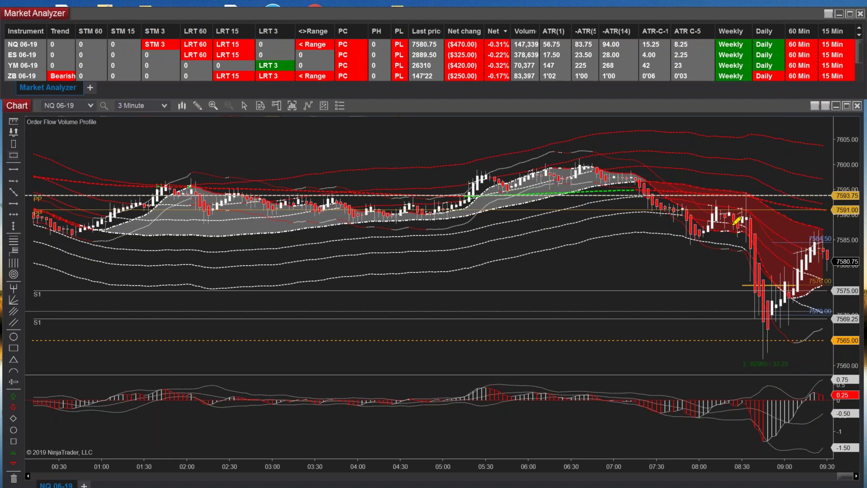
Draw a V from the 08:20 high through the session low up past 7593.75, add a horizontal line near 7591, and clear both
{"action": "mouse_move", "coordinate": [718, 207]}
{"action": "left_mouse_down"}
{"action": "mouse_move", "coordinate": [785, 326]}
{"action": "mouse_move", "coordinate": [860, 178]}
{"action": "left_mouse_up"}
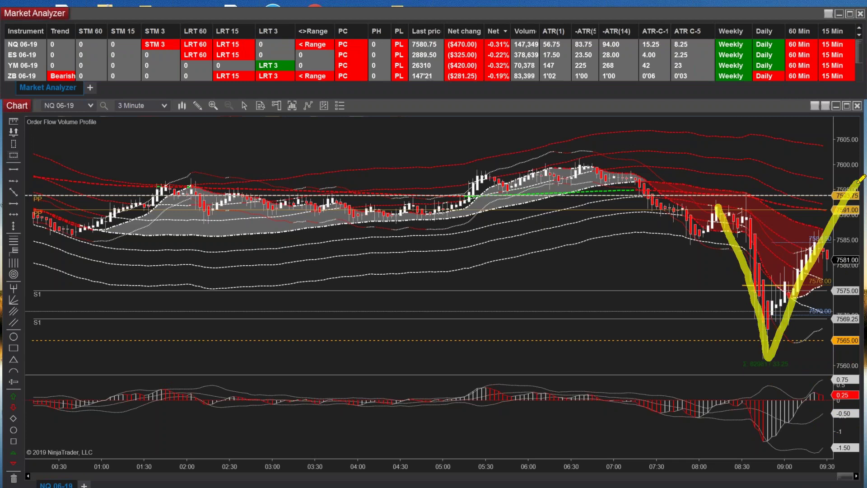
{"action": "left_click_drag", "start_coordinate": [715, 207], "coordinate": [862, 208]}
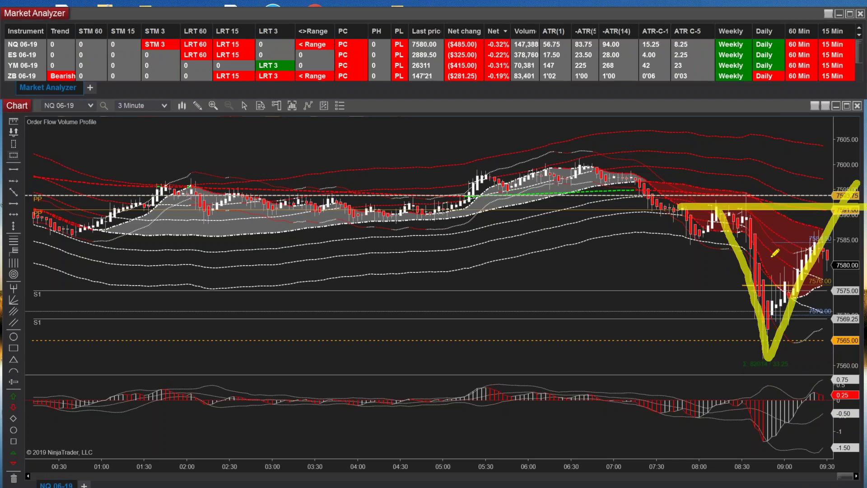
{"action": "key", "text": "Escape"}
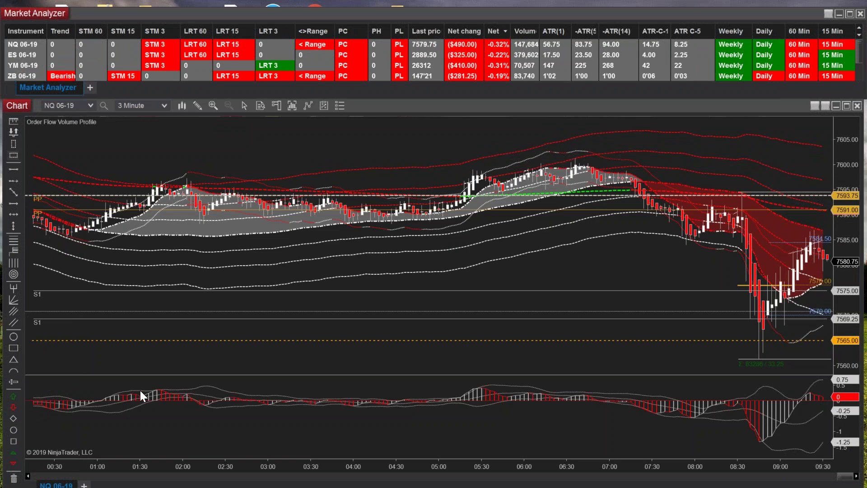
Change the NQ 06-19 data series to the Tick type with a value of 377
{"action": "right_click", "coordinate": [361, 281]}
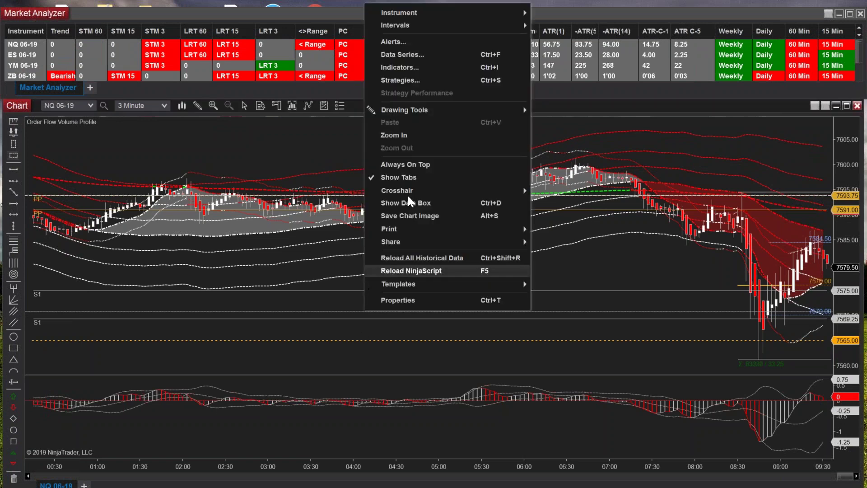
{"action": "left_click", "coordinate": [402, 51]}
{"action": "left_click", "coordinate": [568, 206]}
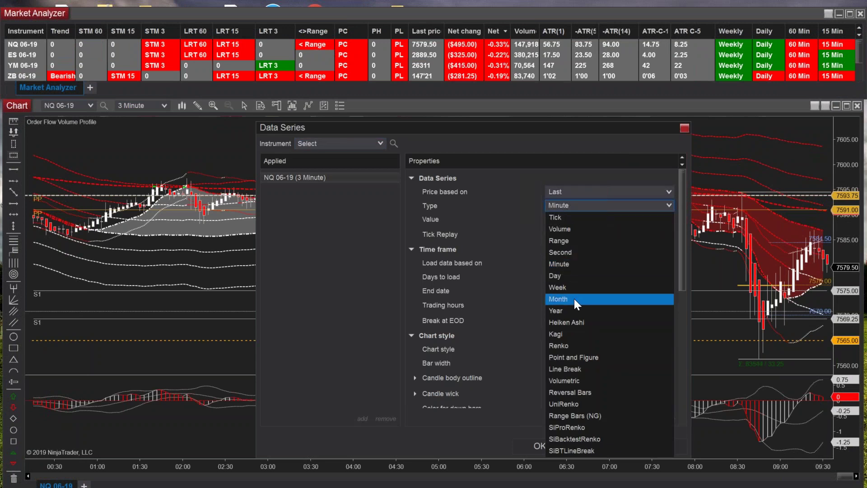
{"action": "left_click", "coordinate": [574, 217]}
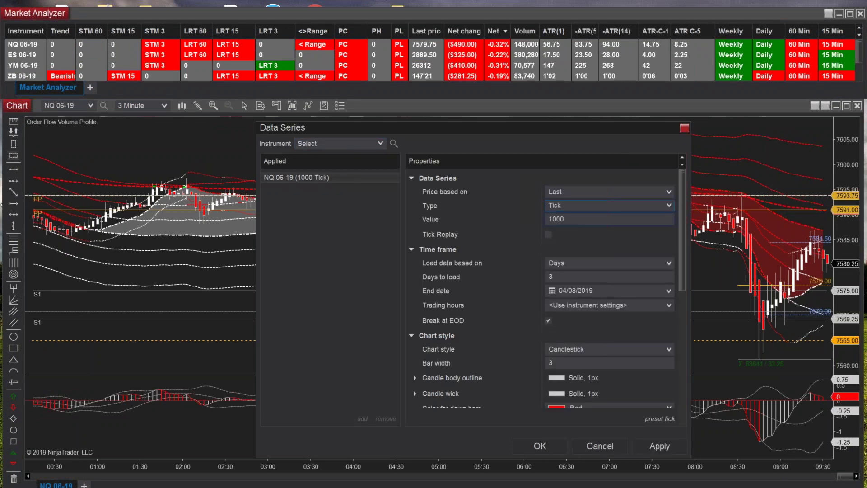
{"action": "type", "text": "377"}
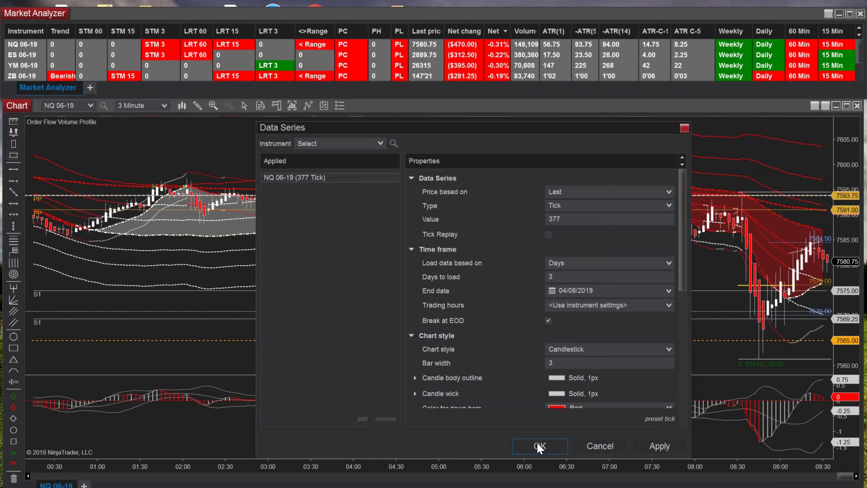
{"action": "left_click", "coordinate": [537, 444]}
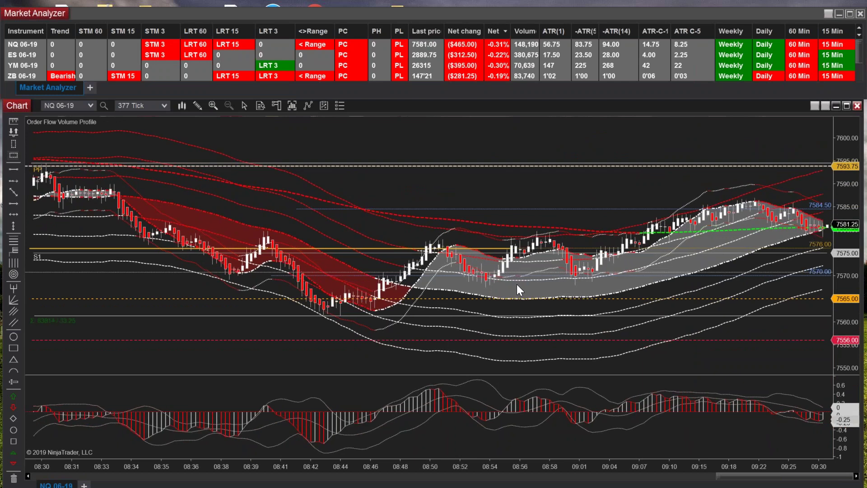
Mark the latest bars at the channel's lower edge near the 7580.50 level, and clear the marks
{"action": "left_click_drag", "start_coordinate": [808, 231], "coordinate": [863, 218]}
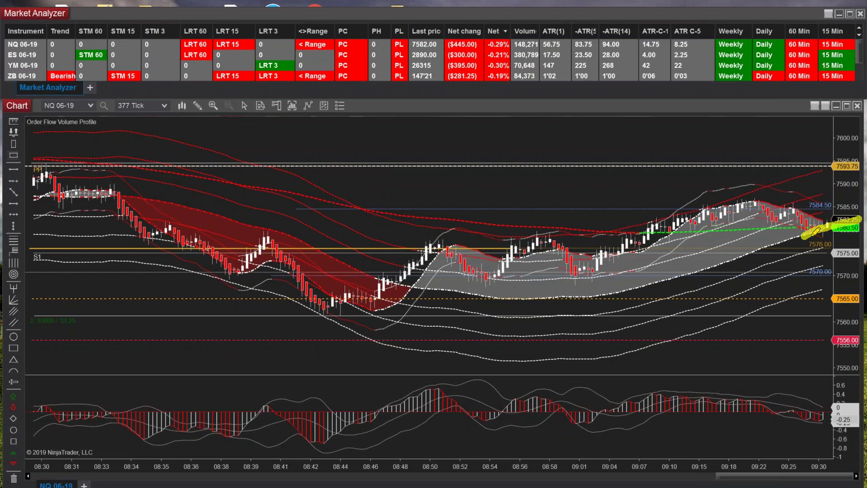
{"action": "left_click_drag", "start_coordinate": [825, 229], "coordinate": [730, 257]}
{"action": "key", "text": "e"}
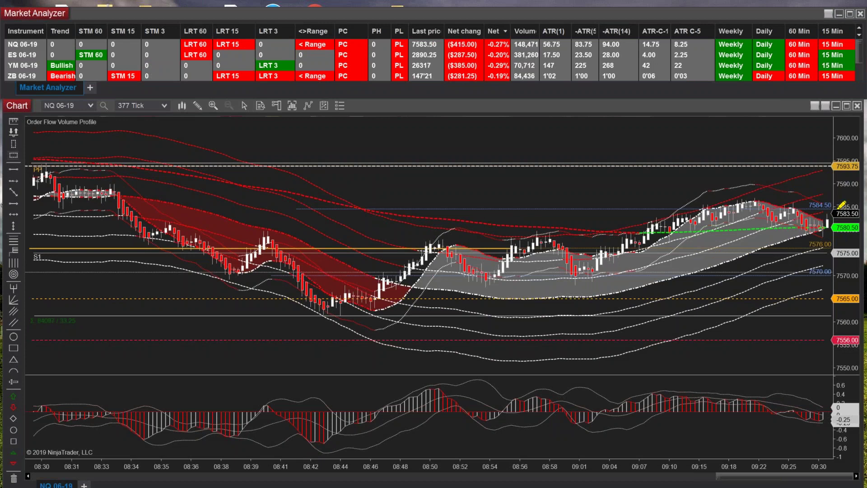
Highlight the 7584.50 level with an upward arrow to 7593.75, clear it, and highlight the NQ 06-19 STM 60 signal
{"action": "left_click_drag", "start_coordinate": [836, 209], "coordinate": [761, 209]}
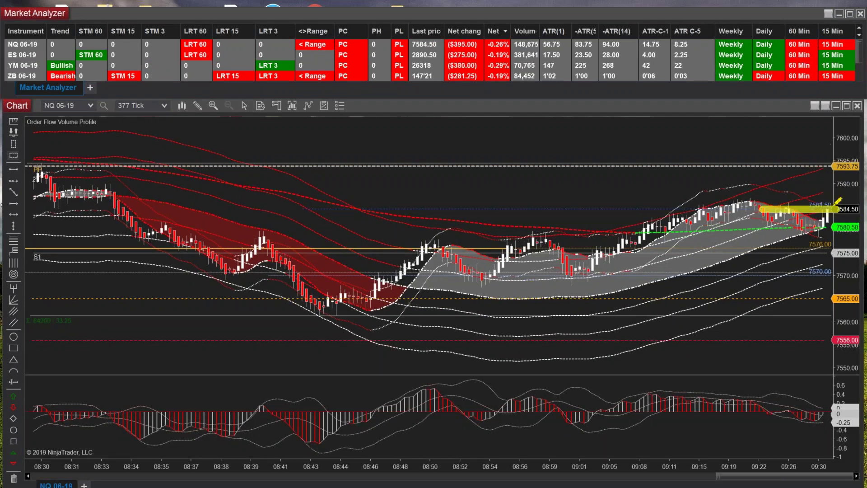
{"action": "mouse_move", "coordinate": [831, 204]}
{"action": "left_mouse_down"}
{"action": "mouse_move", "coordinate": [795, 186]}
{"action": "mouse_move", "coordinate": [847, 191]}
{"action": "left_mouse_up"}
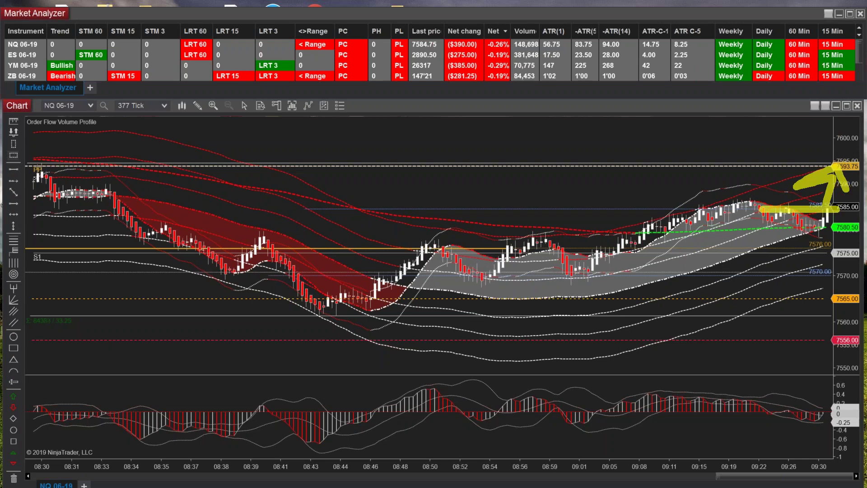
{"action": "left_click_drag", "start_coordinate": [68, 47], "coordinate": [114, 44]}
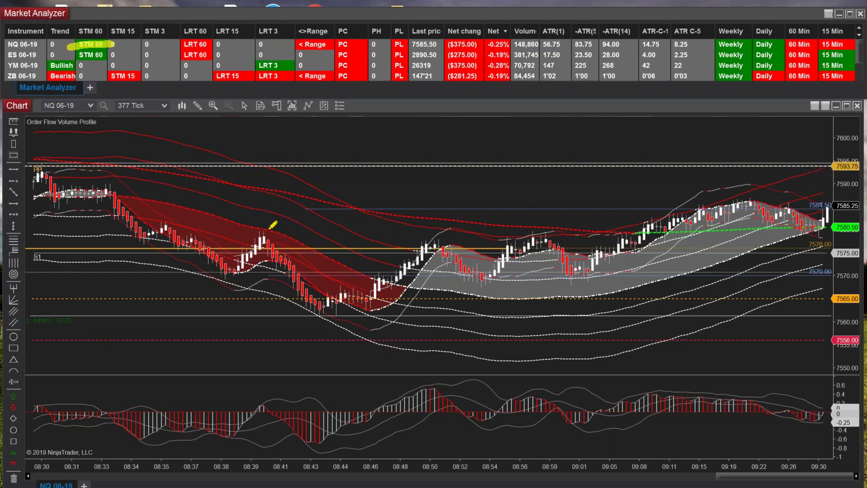
Mark the 7593.75 level and three rising lines along the channel, highlight the NQ 06-19 row from LRT 60 to net change, and clear everything
{"action": "left_click_drag", "start_coordinate": [767, 157], "coordinate": [832, 166]}
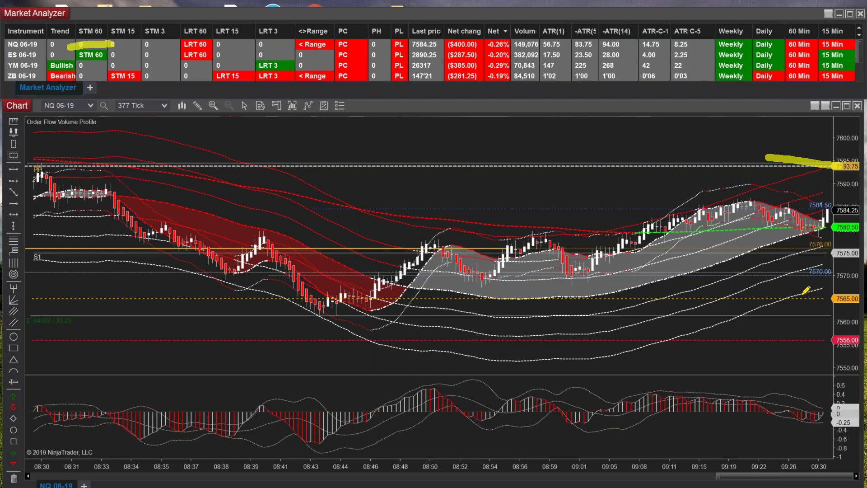
{"action": "left_click_drag", "start_coordinate": [660, 306], "coordinate": [863, 208]}
{"action": "left_click_drag", "start_coordinate": [683, 249], "coordinate": [864, 174]}
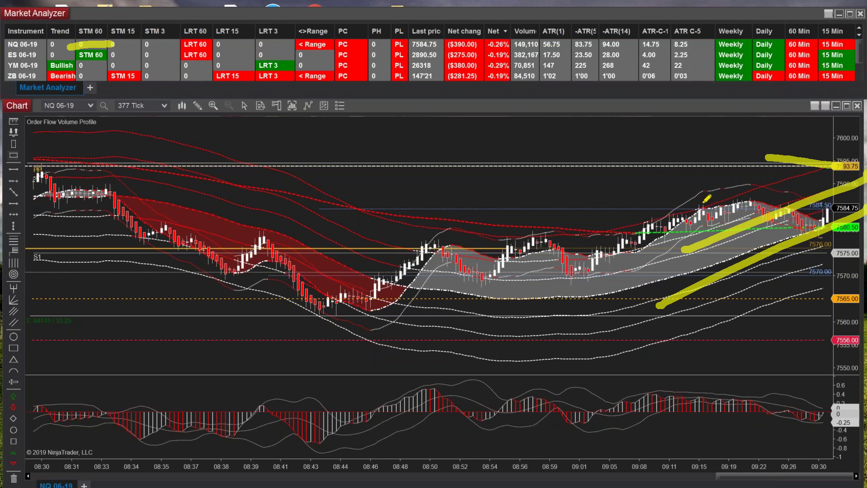
{"action": "left_click_drag", "start_coordinate": [703, 220], "coordinate": [815, 170]}
{"action": "left_click_drag", "start_coordinate": [180, 44], "coordinate": [497, 40]}
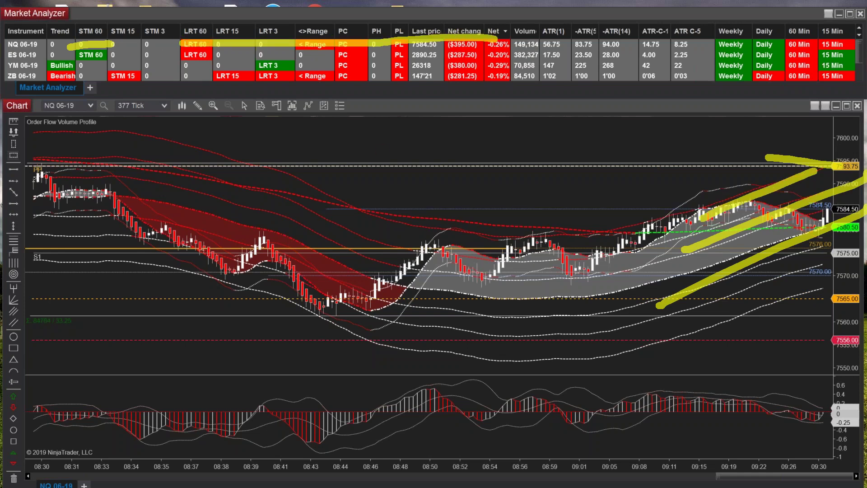
{"action": "key", "text": "e"}
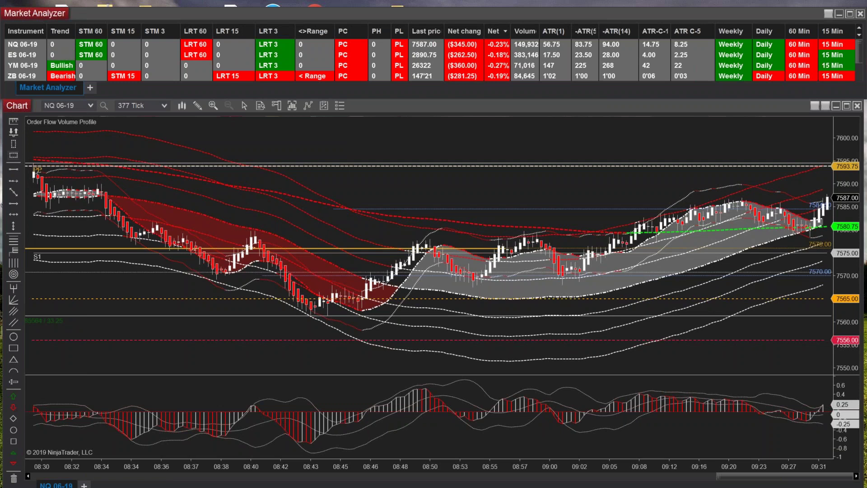
Highlight the recent highs near 7585, draw an upward arrow from them to the 7593.75 line, and clear the marks
{"action": "left_click_drag", "start_coordinate": [839, 203], "coordinate": [705, 203]}
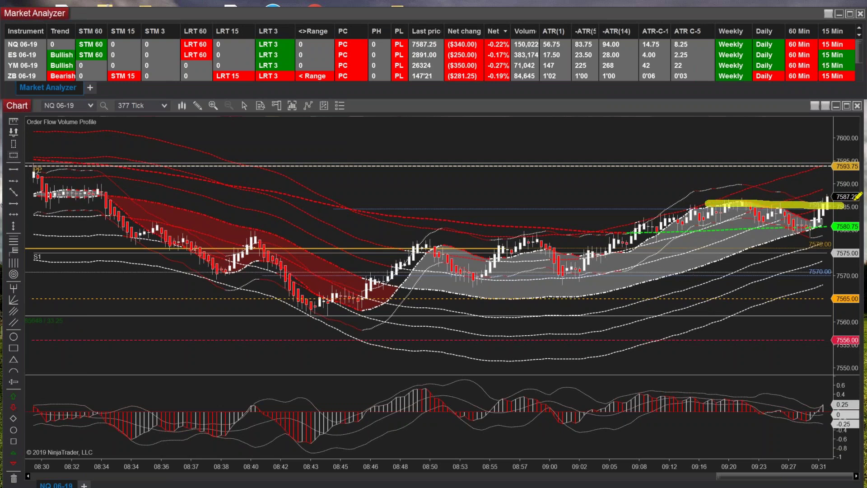
{"action": "mouse_move", "coordinate": [820, 205]}
{"action": "left_mouse_down"}
{"action": "mouse_move", "coordinate": [824, 172]}
{"action": "mouse_move", "coordinate": [814, 170]}
{"action": "mouse_move", "coordinate": [854, 166]}
{"action": "left_mouse_up"}
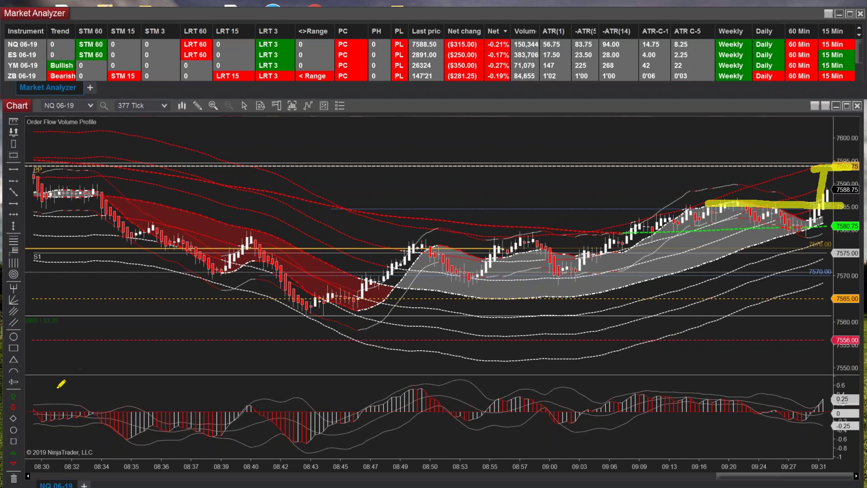
{"action": "key", "text": "e"}
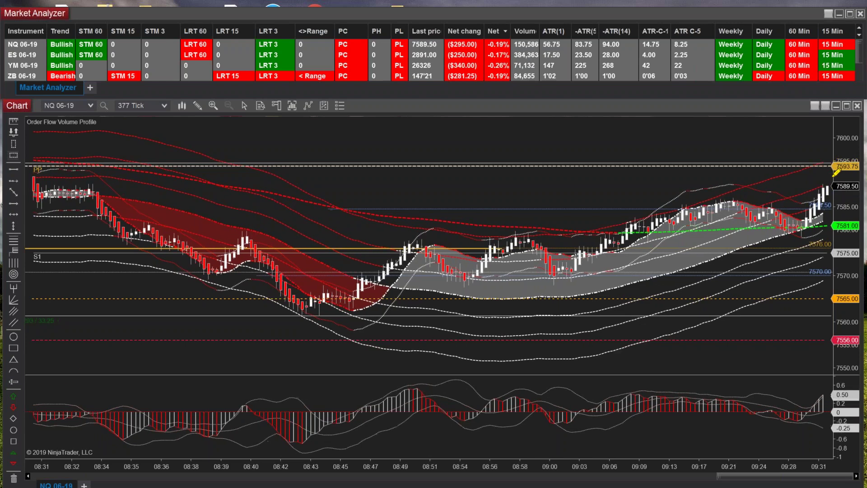
Mark the gap between 7593.75 and the latest bar, and highlight the NQ 06-19 Trend, STM 60 and LRT 3 signals
{"action": "left_click_drag", "start_coordinate": [831, 167], "coordinate": [827, 192]}
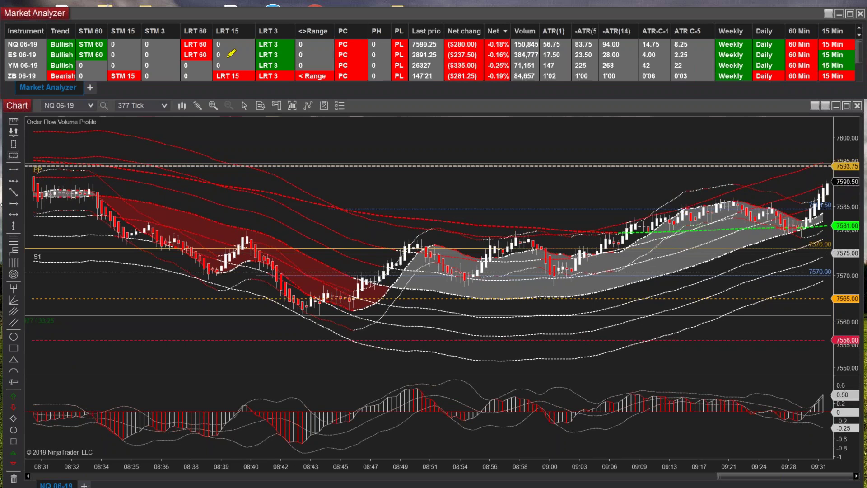
{"action": "left_click_drag", "start_coordinate": [42, 47], "coordinate": [105, 47]}
{"action": "left_click_drag", "start_coordinate": [298, 41], "coordinate": [256, 43]}
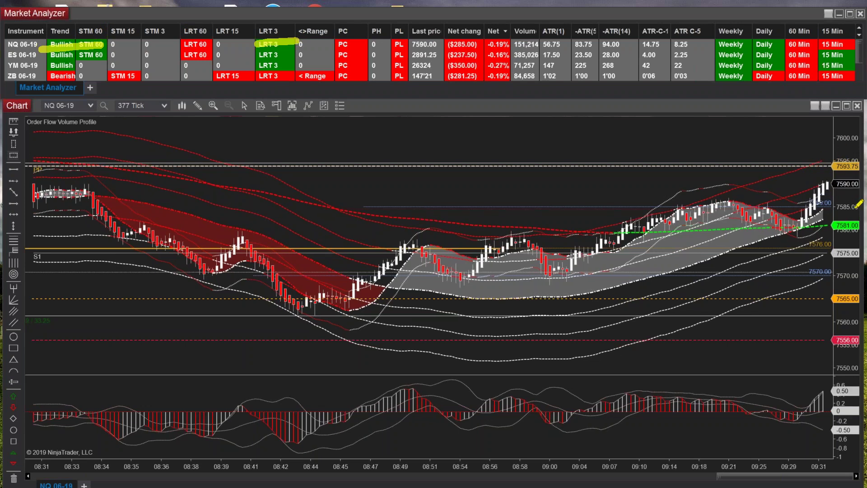
Mark the move from the latest bars up to 7593.75 and the rising channel support above 7581.00, and clear all marks
{"action": "left_click_drag", "start_coordinate": [818, 189], "coordinate": [833, 166]}
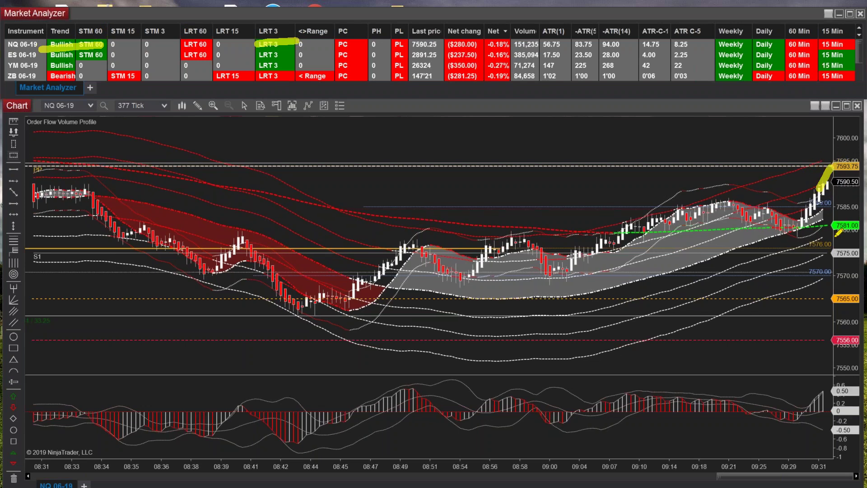
{"action": "left_click", "coordinate": [828, 213]}
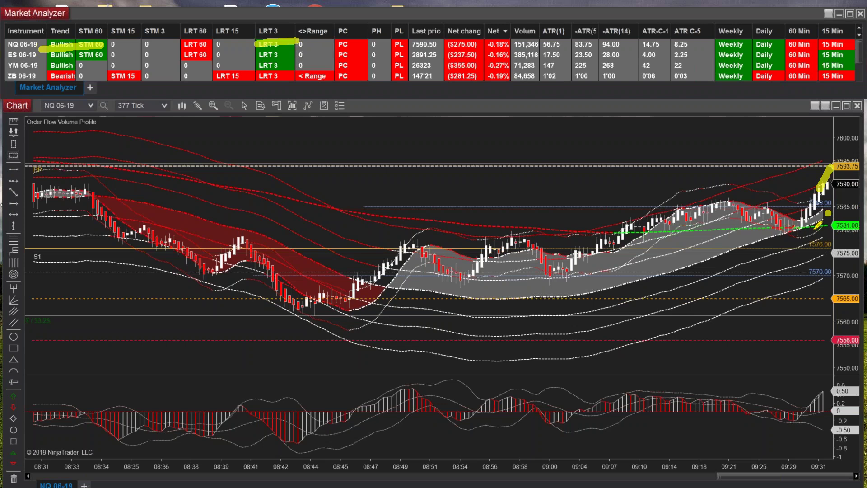
{"action": "left_click_drag", "start_coordinate": [794, 229], "coordinate": [849, 214]}
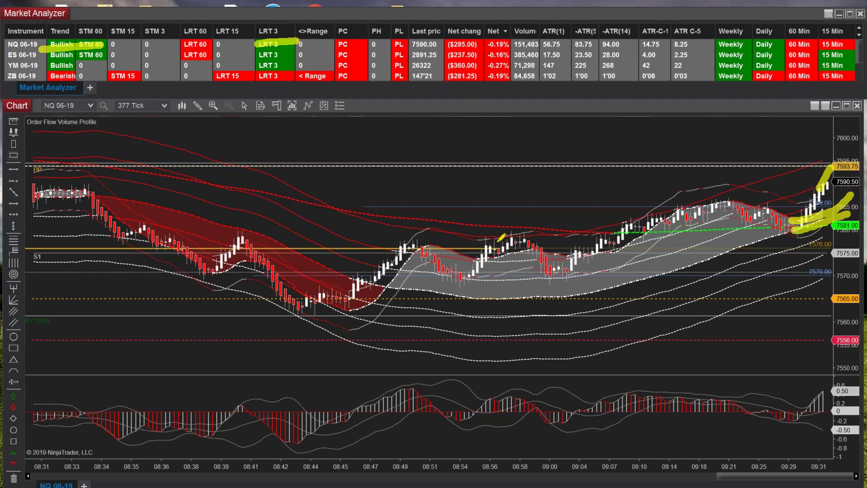
{"action": "key", "text": "Escape"}
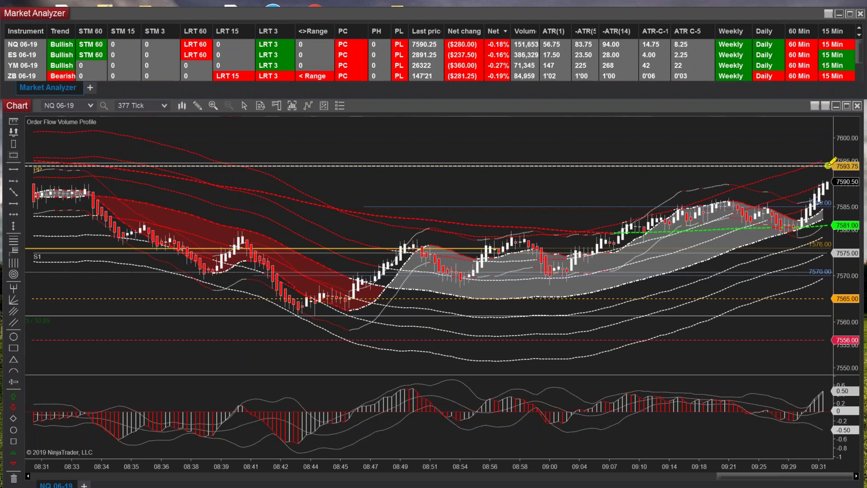
Mark the 7593.75 level, a rising line from the 09:08 highs through it and three points around the latest bars, and clear the marks
{"action": "left_click_drag", "start_coordinate": [827, 166], "coordinate": [832, 170]}
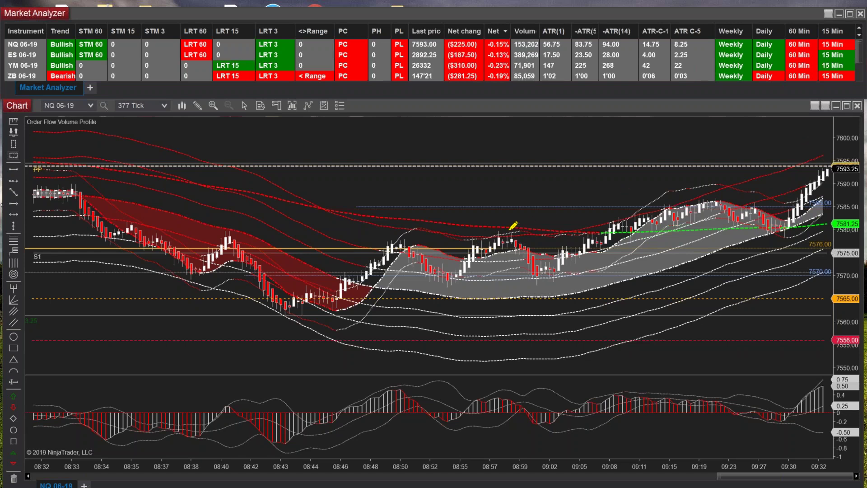
{"action": "left_click_drag", "start_coordinate": [602, 223], "coordinate": [842, 150]}
{"action": "left_click_drag", "start_coordinate": [836, 155], "coordinate": [829, 158]}
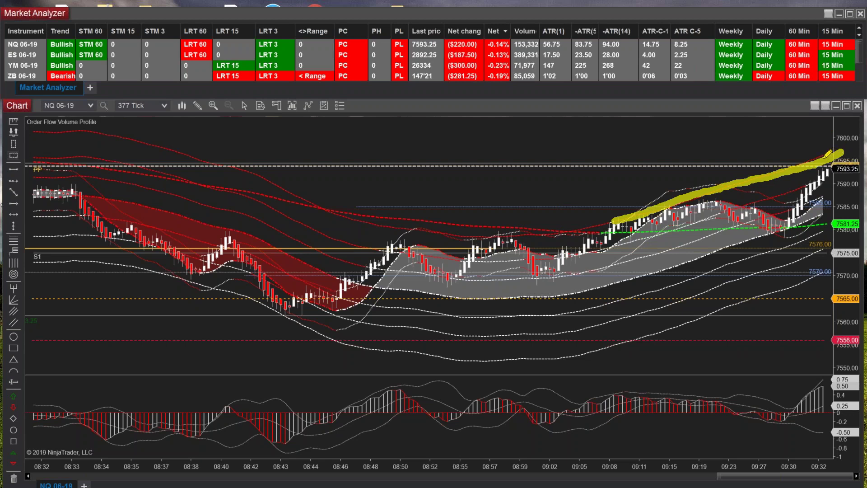
{"action": "left_click", "coordinate": [817, 200]}
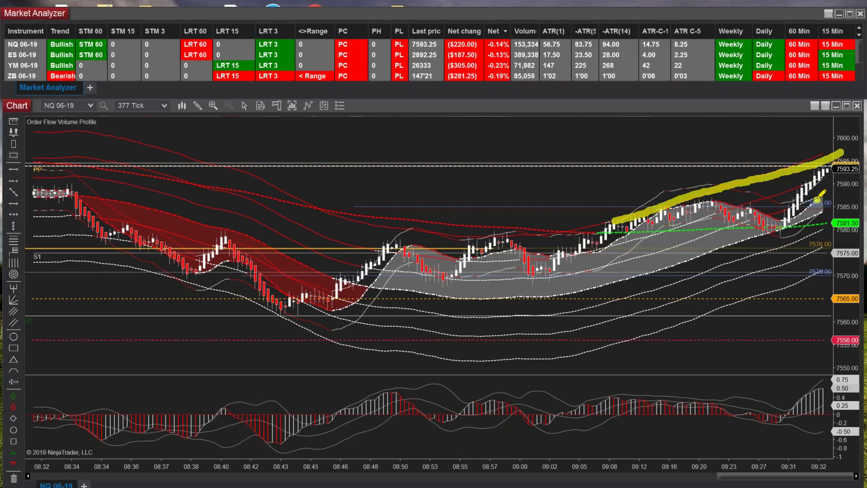
{"action": "left_click", "coordinate": [817, 181]}
{"action": "left_click", "coordinate": [817, 154]}
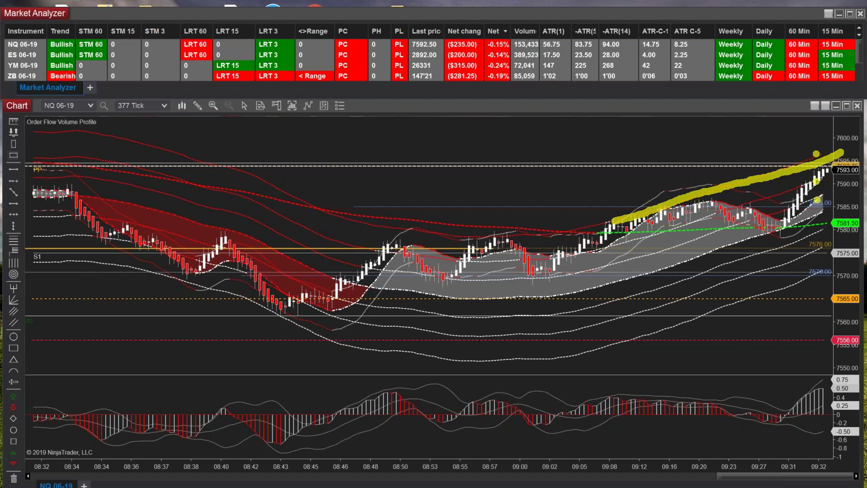
{"action": "key", "text": "Escape"}
Draw a rising line over the recent highs, a drop from it toward 7581.50 and a rebound, and clear the drawing
{"action": "left_click_drag", "start_coordinate": [825, 150], "coordinate": [673, 201]}
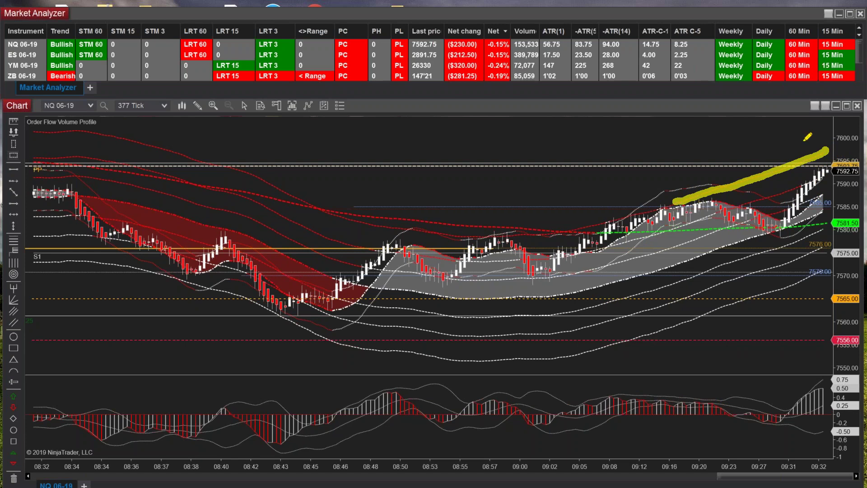
{"action": "left_click_drag", "start_coordinate": [827, 149], "coordinate": [839, 216]}
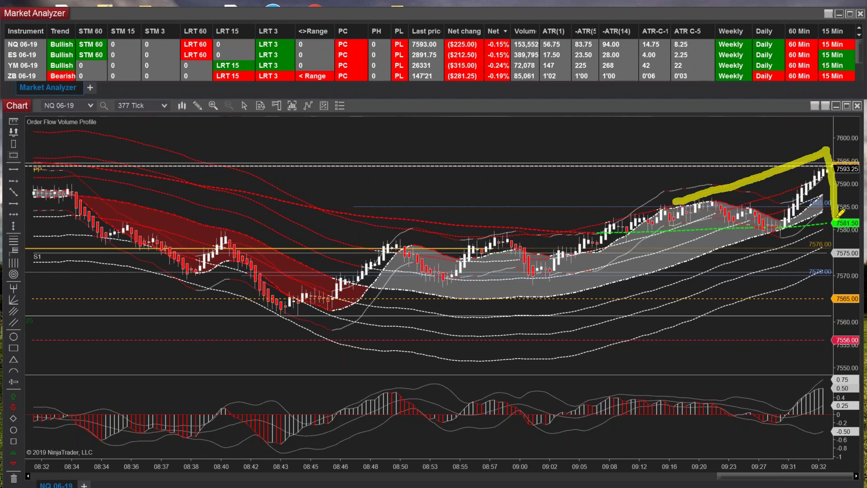
{"action": "left_click_drag", "start_coordinate": [840, 213], "coordinate": [860, 181]}
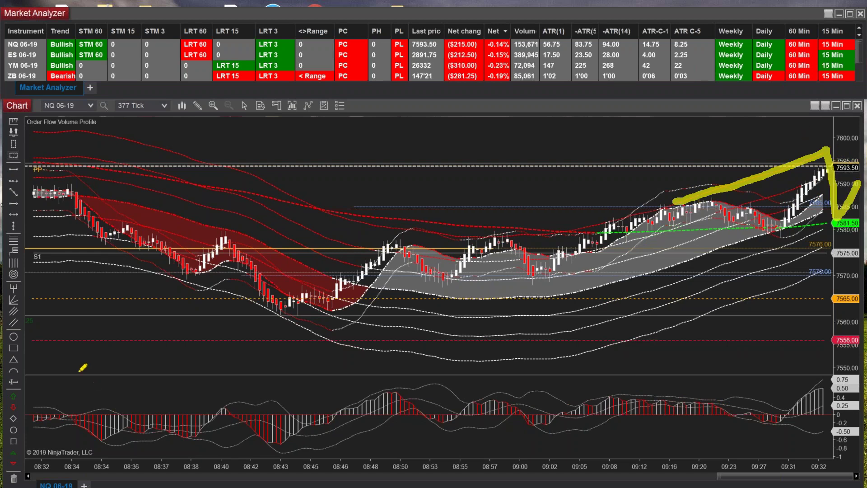
{"action": "key", "text": "e"}
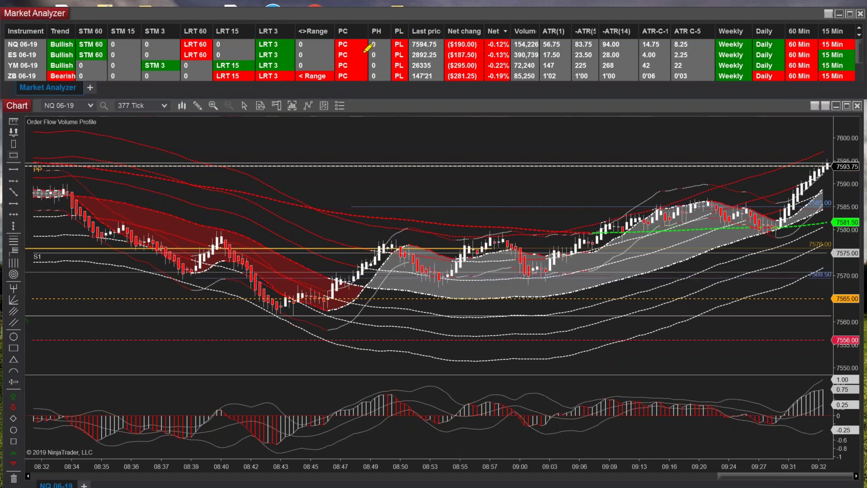
Highlight the NQ 06-19 row across the Market Analyzer, circle the price action from about 08:54 to 09:20, and clear both marks
{"action": "left_click_drag", "start_coordinate": [44, 47], "coordinate": [830, 43]}
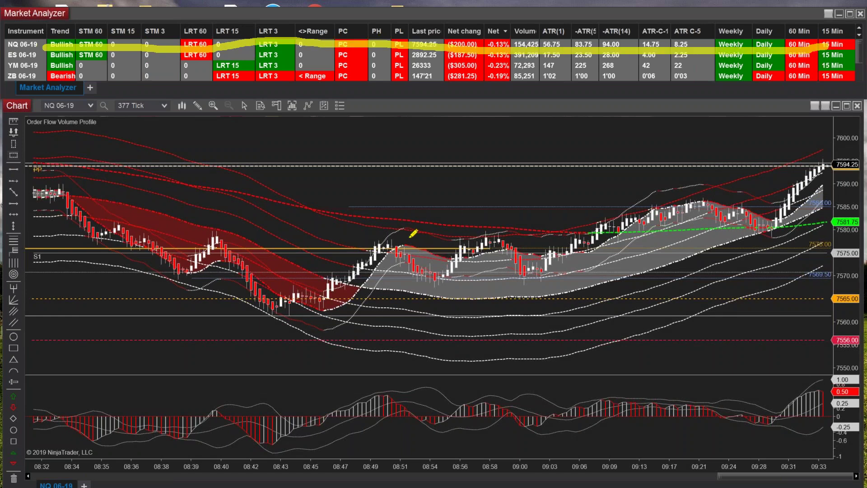
{"action": "key", "text": "Escape"}
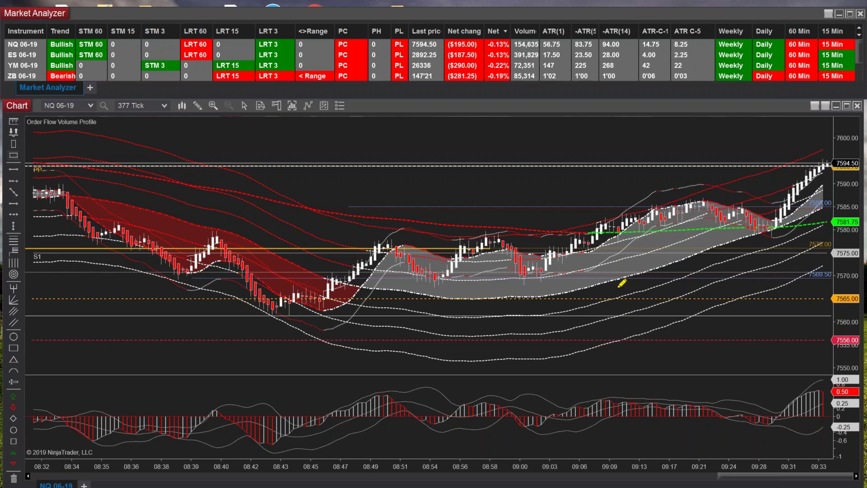
{"action": "mouse_move", "coordinate": [685, 188]}
{"action": "left_mouse_down"}
{"action": "mouse_move", "coordinate": [441, 198]}
{"action": "mouse_move", "coordinate": [633, 186]}
{"action": "mouse_move", "coordinate": [628, 190]}
{"action": "left_mouse_up"}
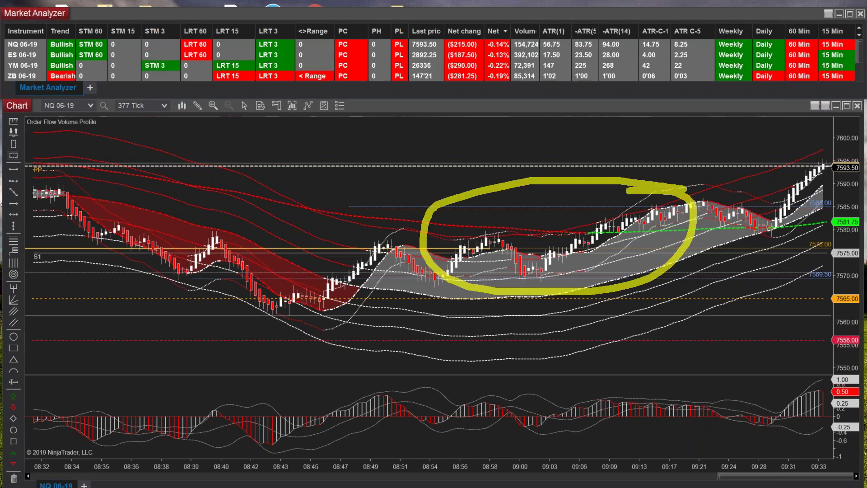
{"action": "key", "text": "Escape"}
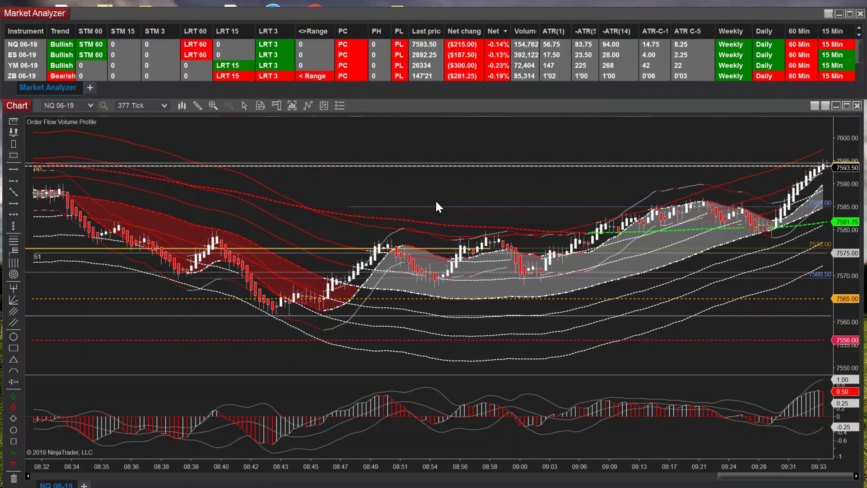
Add the SiBloodHound indicator from SharkIndicators to the chart with the JATS-BBA1v8.5 template and reload it to update BloodHound
{"action": "right_click", "coordinate": [413, 197]}
{"action": "left_click", "coordinate": [434, 240]}
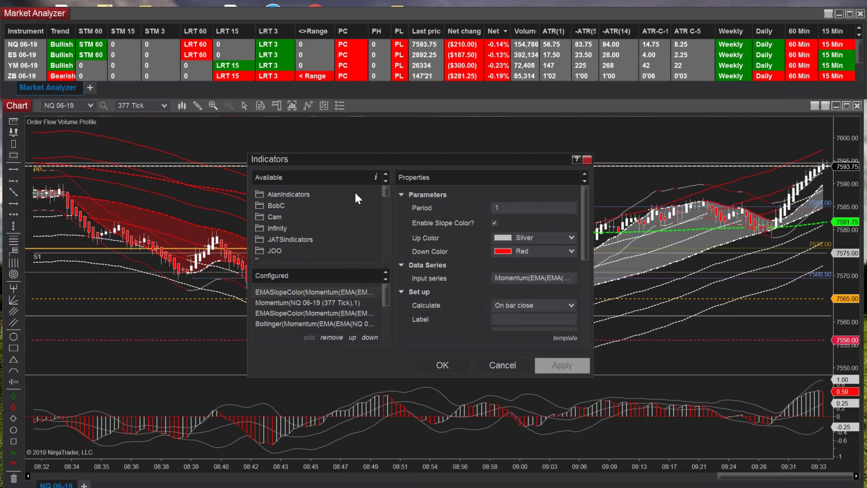
{"action": "scroll", "coordinate": [385, 194], "scroll_direction": "down", "scroll_amount": 1}
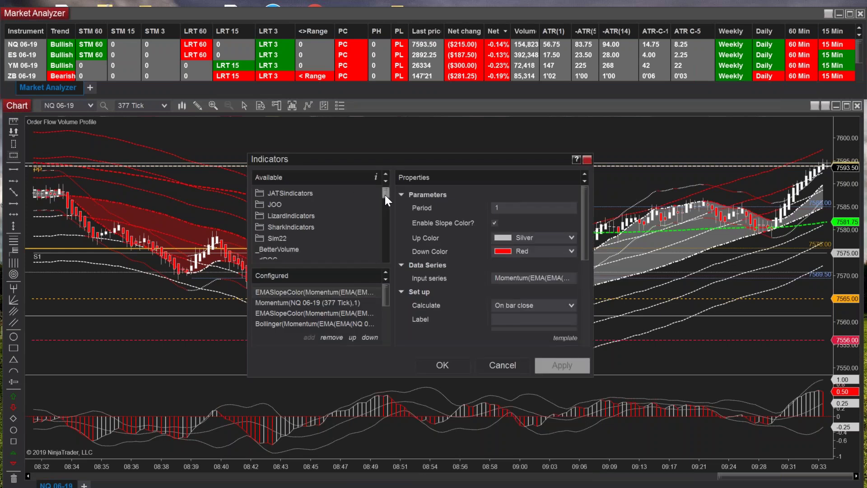
{"action": "double_click", "coordinate": [296, 240]}
{"action": "scroll", "coordinate": [324, 253], "scroll_direction": "down", "scroll_amount": 1}
{"action": "double_click", "coordinate": [304, 245]}
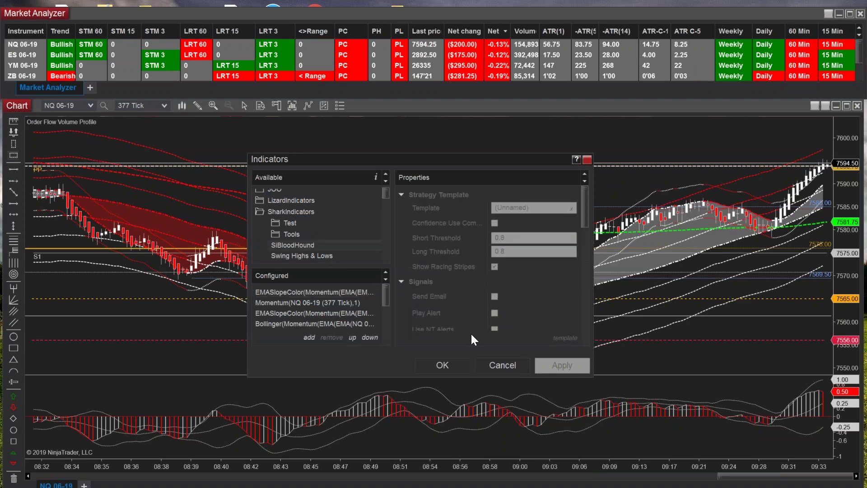
{"action": "left_click", "coordinate": [443, 364]}
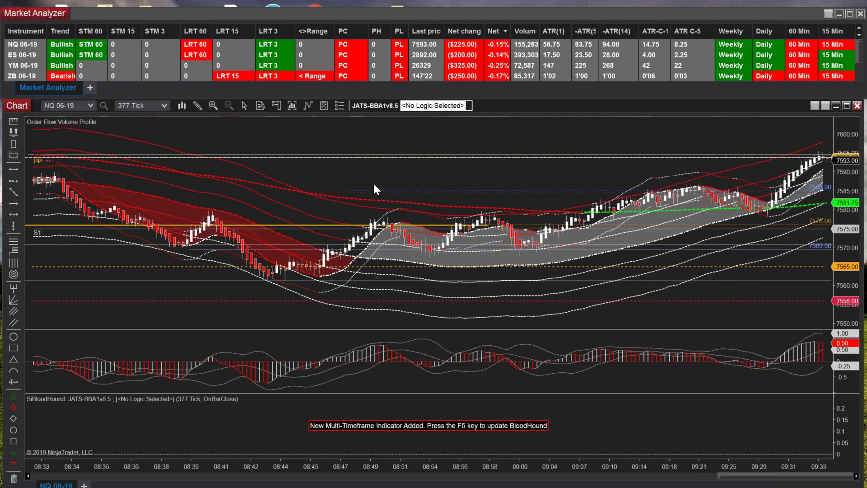
{"action": "key", "text": "F5"}
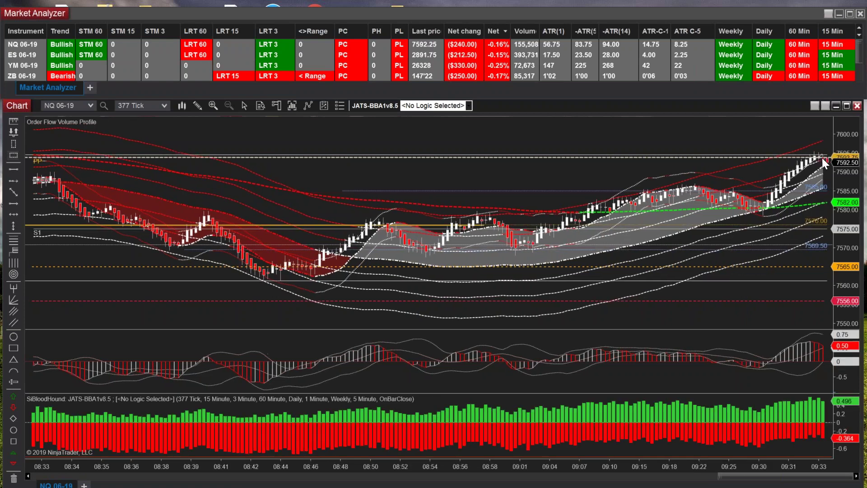
Set the BloodHound logic to JATS UNR LONG and shrink the SiBloodHound panel to a thin strip
{"action": "left_click", "coordinate": [470, 105]}
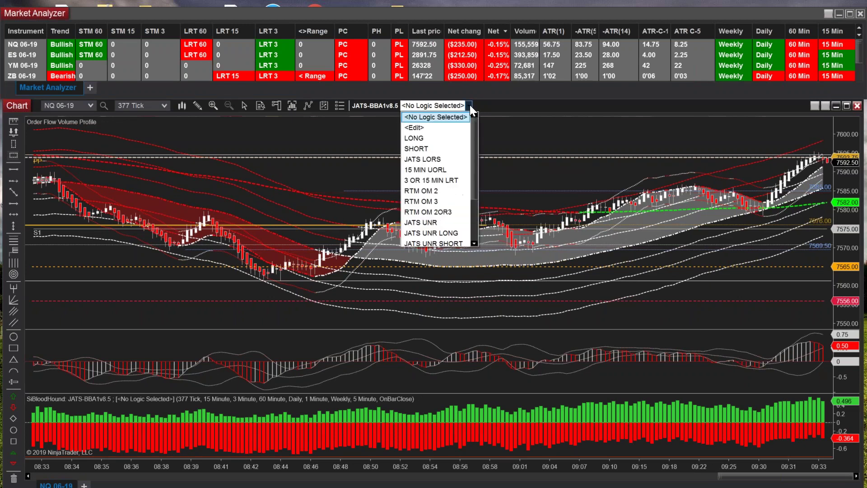
{"action": "scroll", "coordinate": [446, 178], "scroll_direction": "down", "scroll_amount": 2}
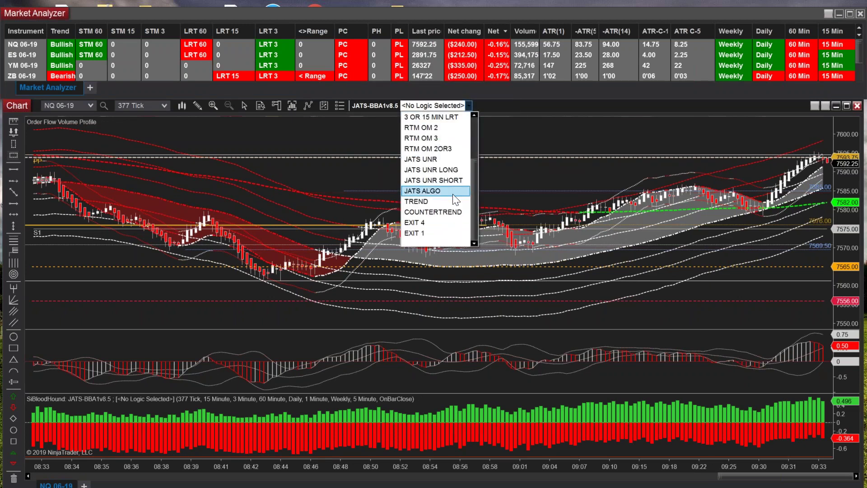
{"action": "left_click", "coordinate": [458, 167]}
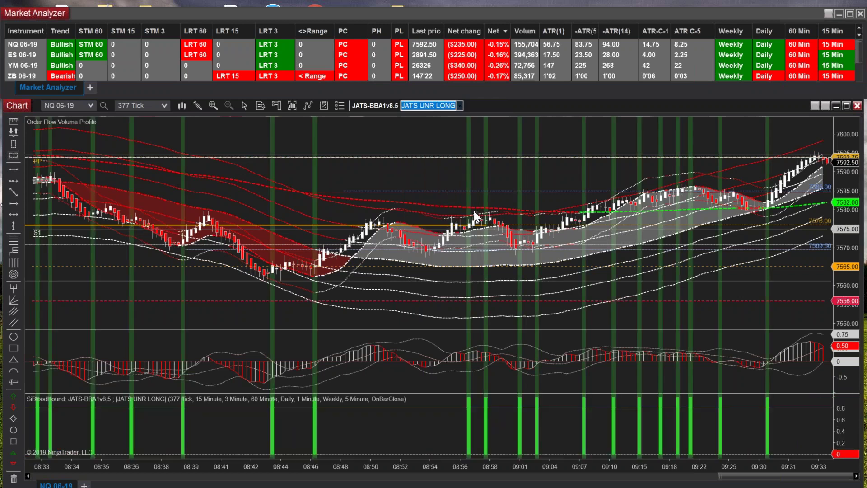
{"action": "left_click_drag", "start_coordinate": [484, 396], "coordinate": [288, 469]}
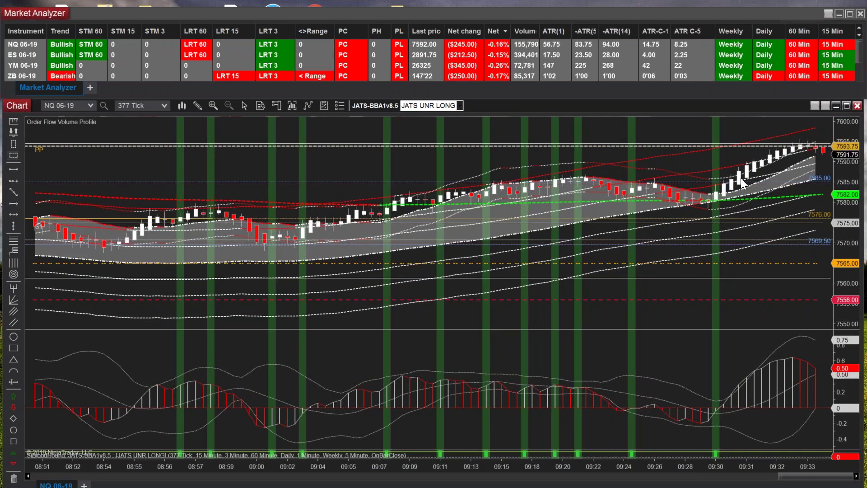
Display the BloodHound LONG logic and trace the rise across the signal zone from about 09:30 toward 7593.75
{"action": "left_click", "coordinate": [458, 106]}
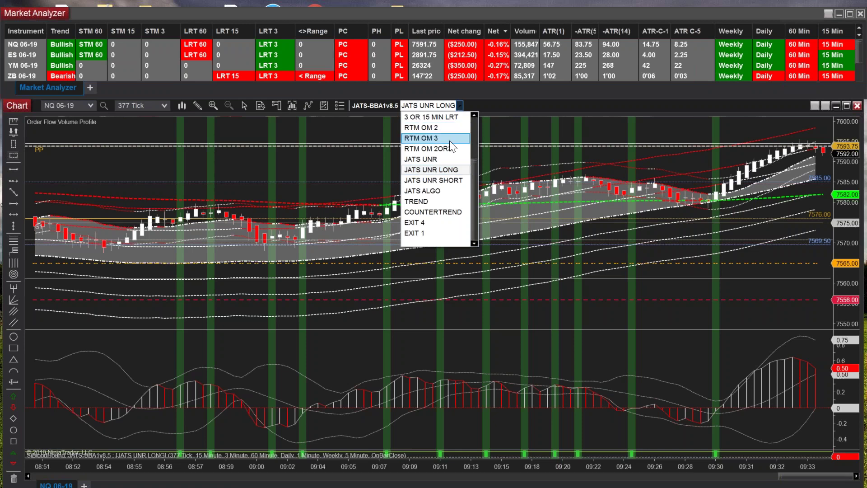
{"action": "scroll", "coordinate": [450, 144], "scroll_direction": "up", "scroll_amount": 2}
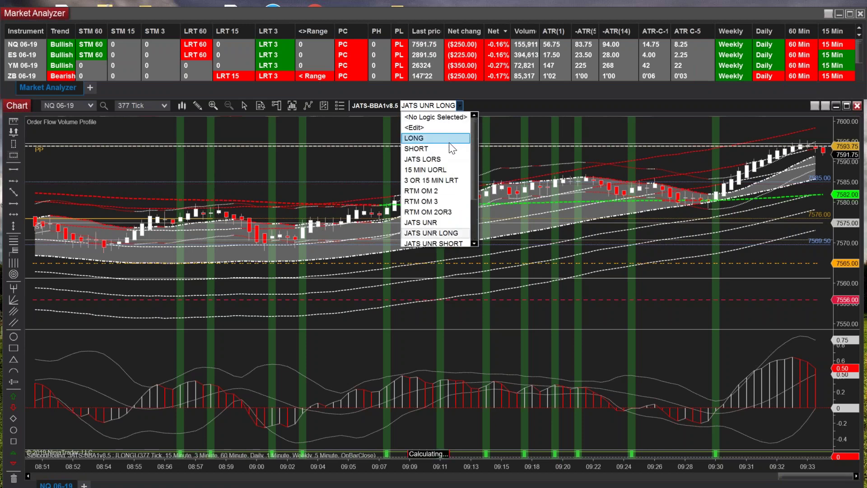
{"action": "left_click", "coordinate": [449, 142]}
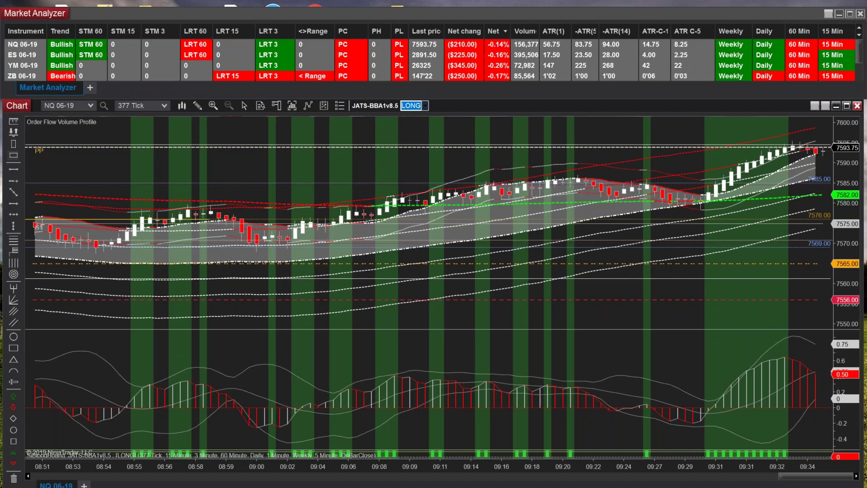
{"action": "left_click_drag", "start_coordinate": [707, 196], "coordinate": [794, 141]}
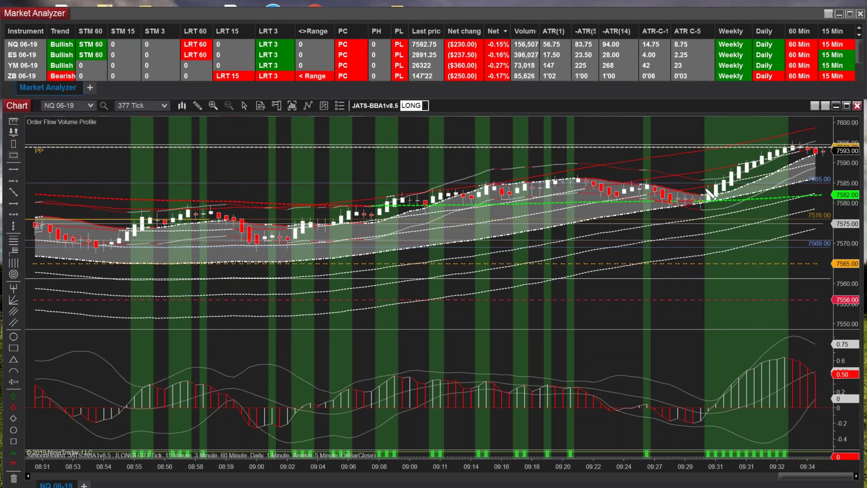
{"action": "left_click", "coordinate": [754, 143]}
{"action": "right_click", "coordinate": [755, 145]}
{"action": "left_click", "coordinate": [767, 165]}
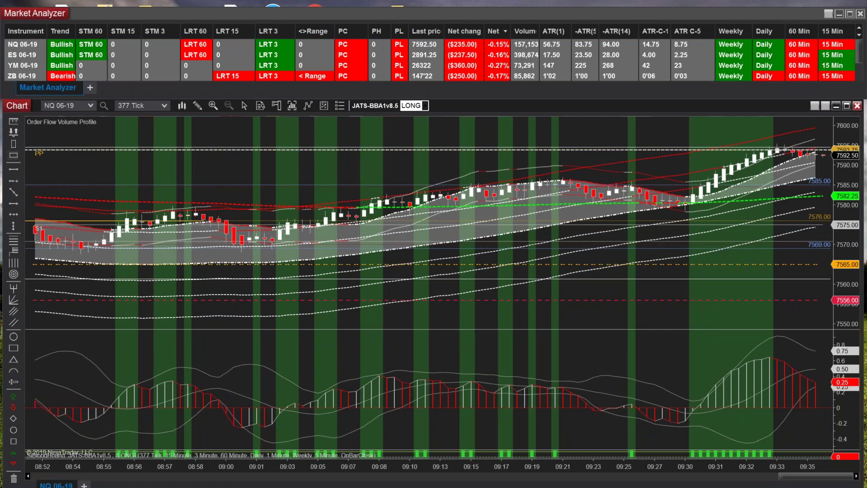
Switch the BloodHound logic from LONG back to JATS UNR LONG
{"action": "left_click", "coordinate": [425, 105]}
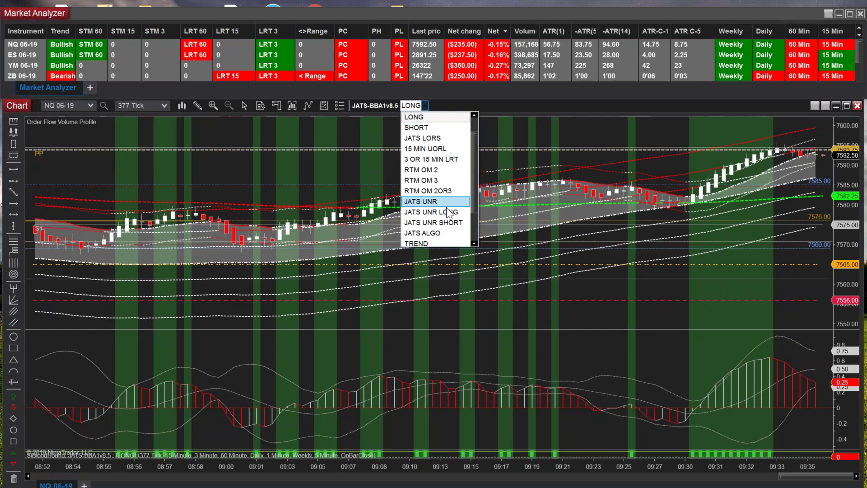
{"action": "left_click", "coordinate": [448, 212]}
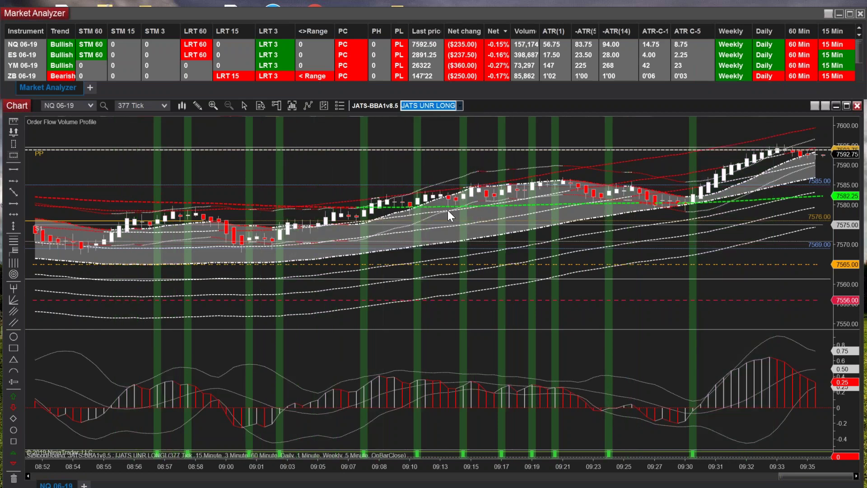